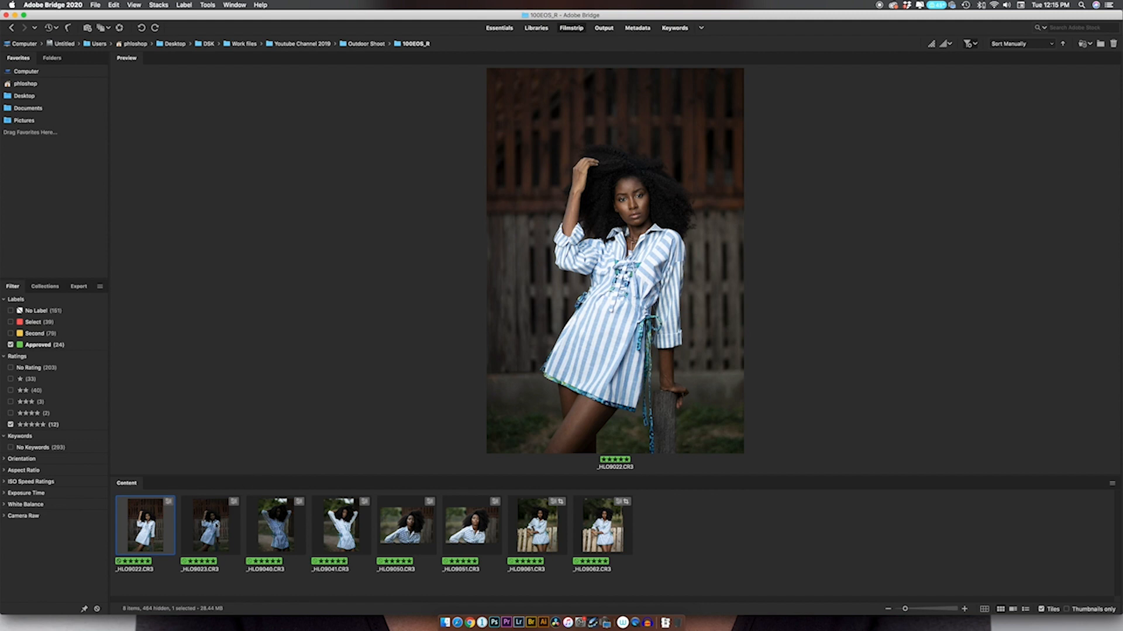
Preview _HLO9022.CR3 and _HLO9023.CR3 side by side in the Essentials workspace.
left_click(211, 526, "shift")
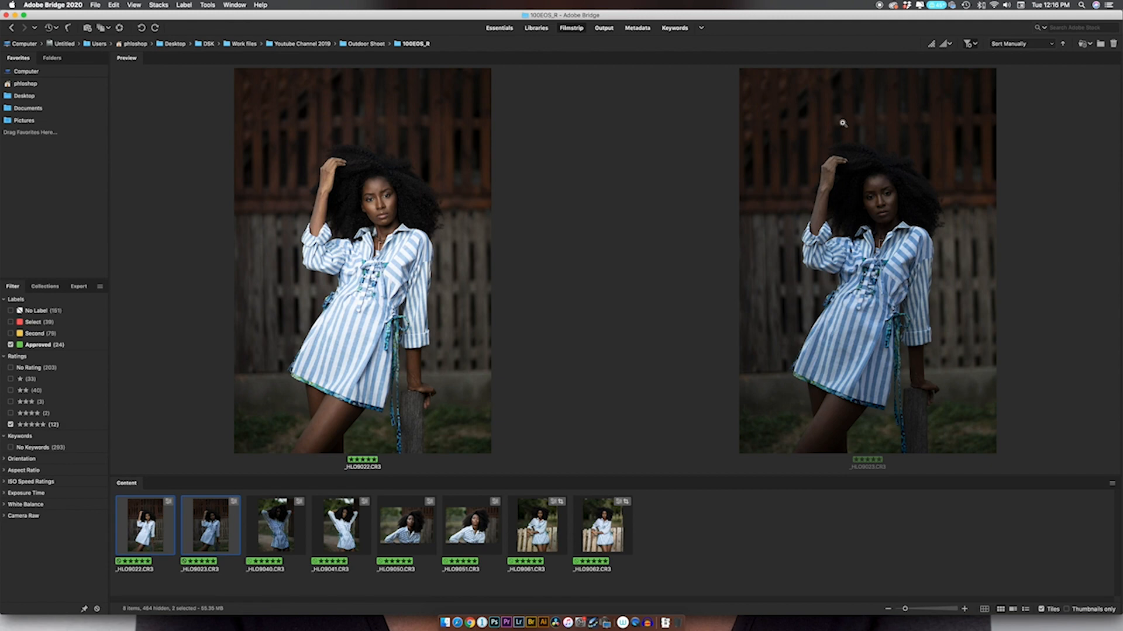
left_click(500, 28)
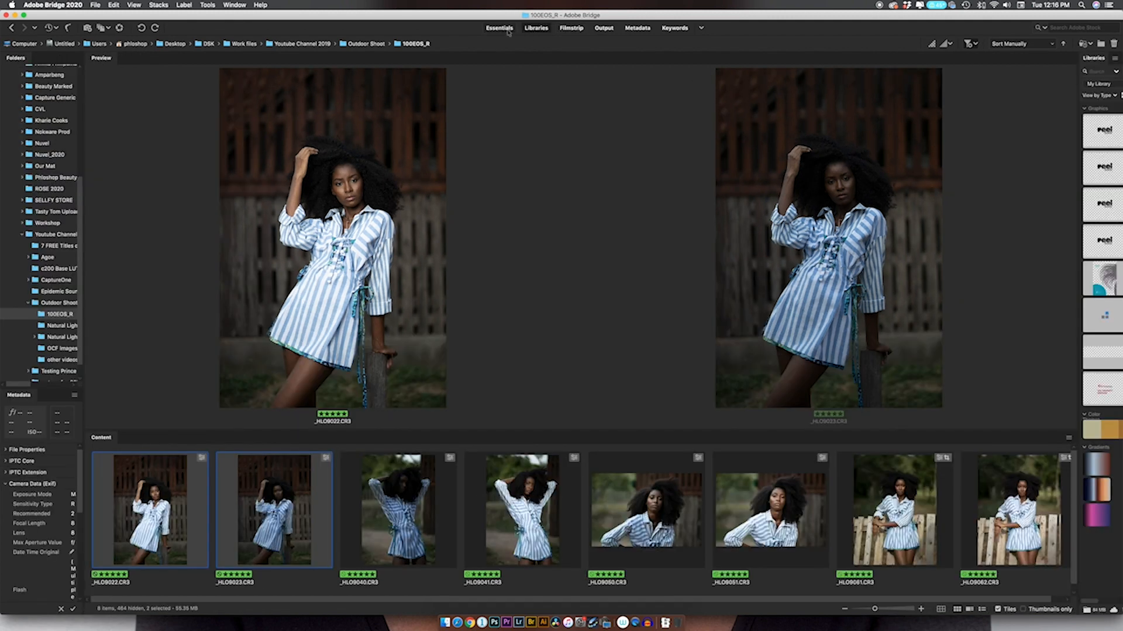
left_click(507, 32)
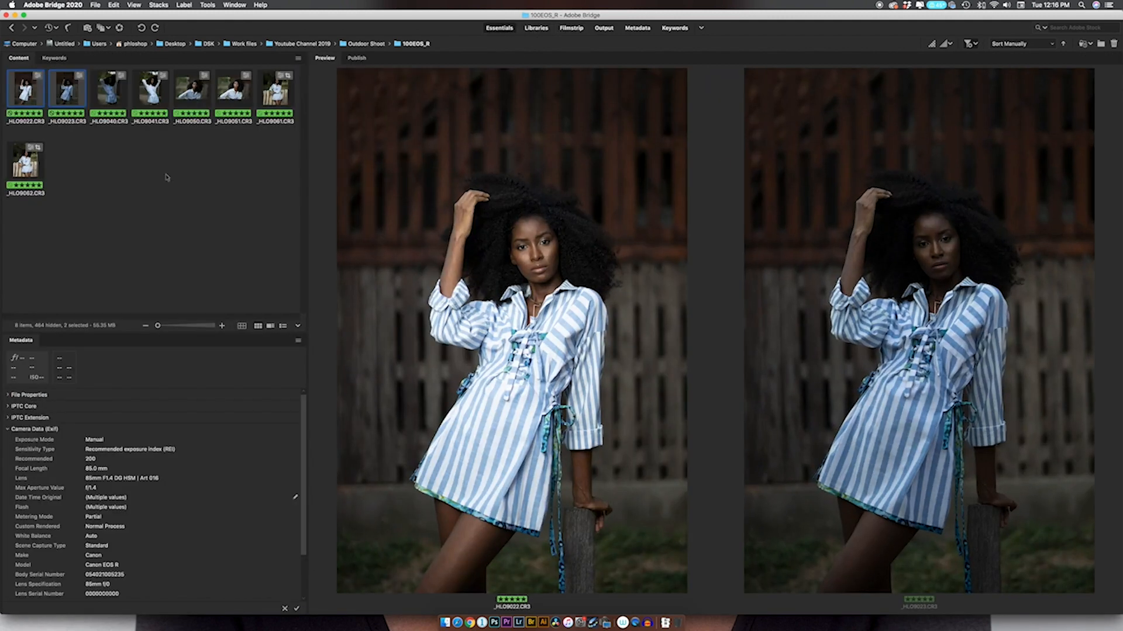
Preview _HLO9022.CR3 alone and examine the catchlight in the woman's eye with the loupe at up to 600%.
left_click(26, 89)
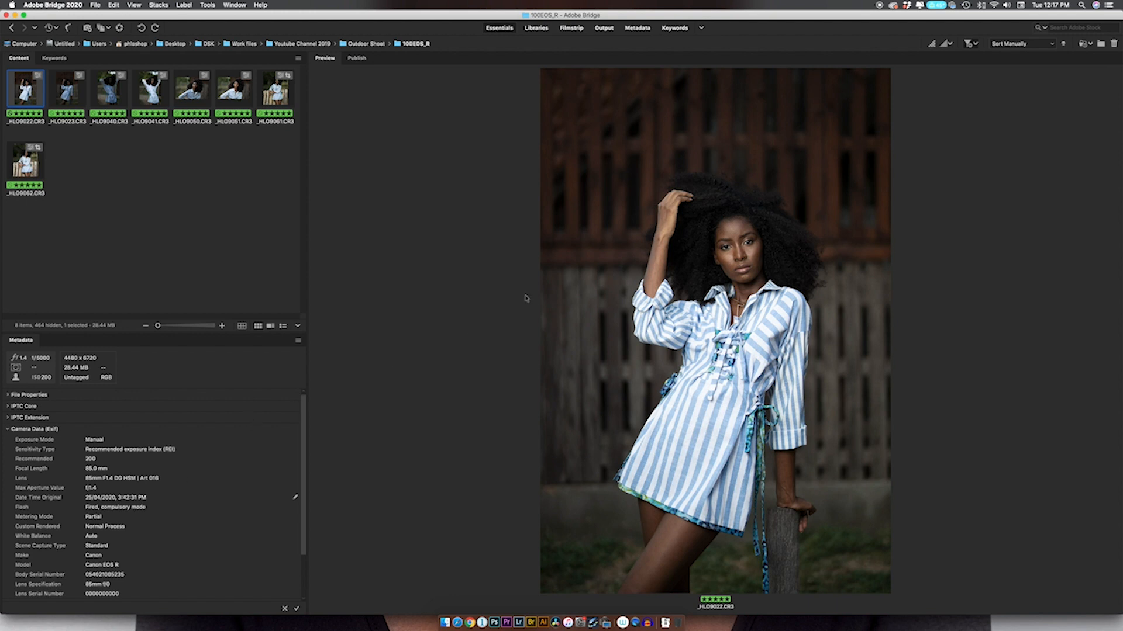
left_click(726, 242)
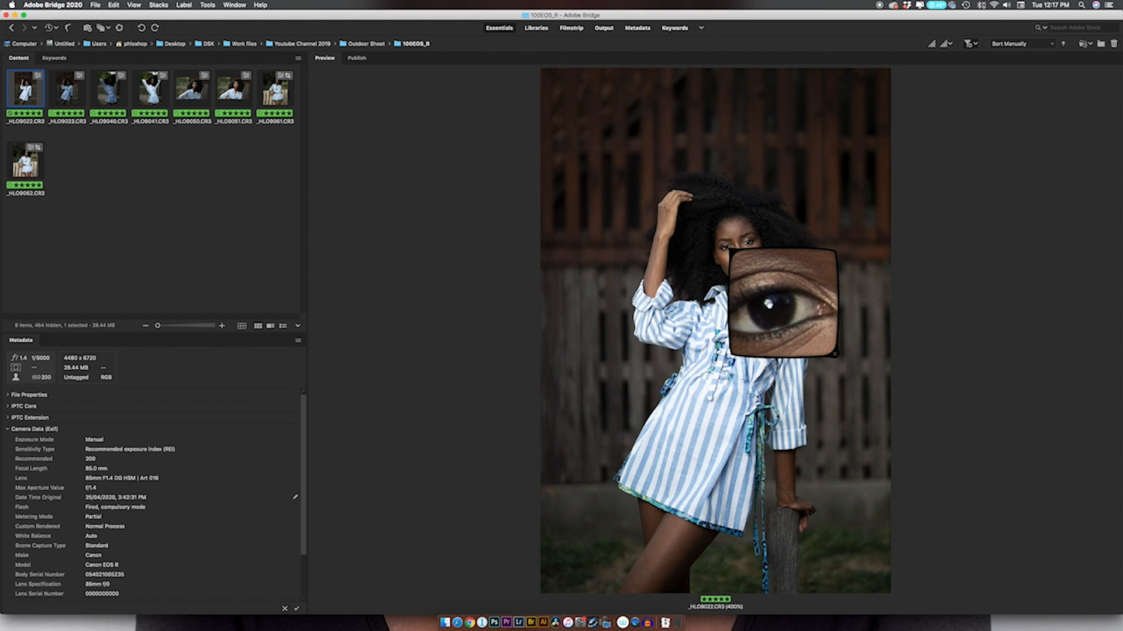
scroll(772, 304, "down", 1)
scroll(776, 305, "up", 1)
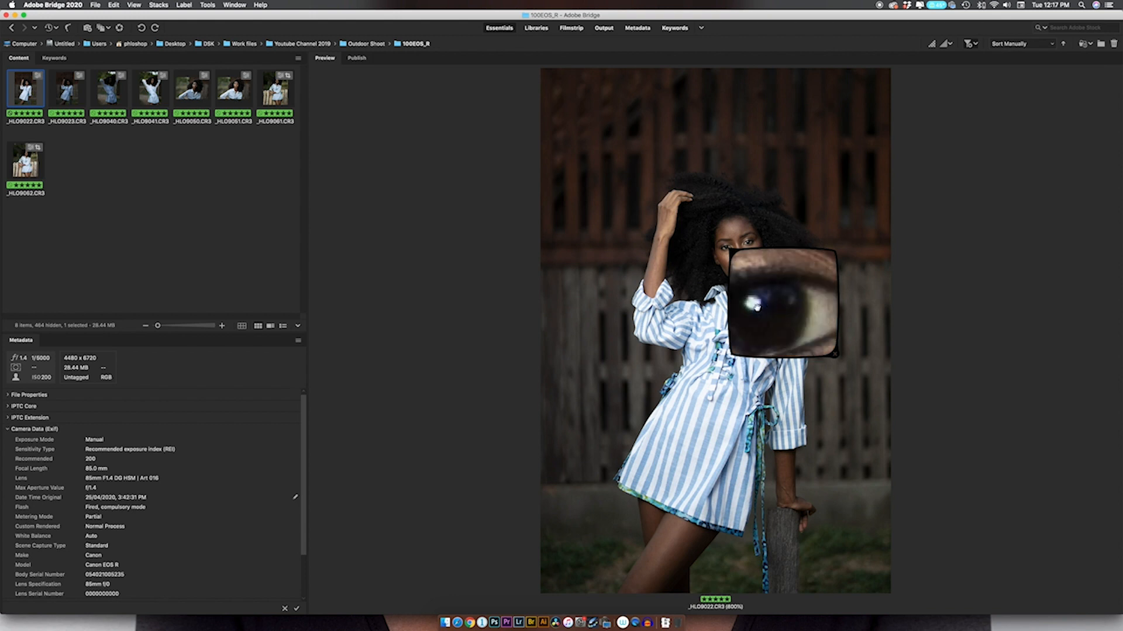
scroll(760, 301, "up", 1)
left_click_drag(759, 307, 755, 307)
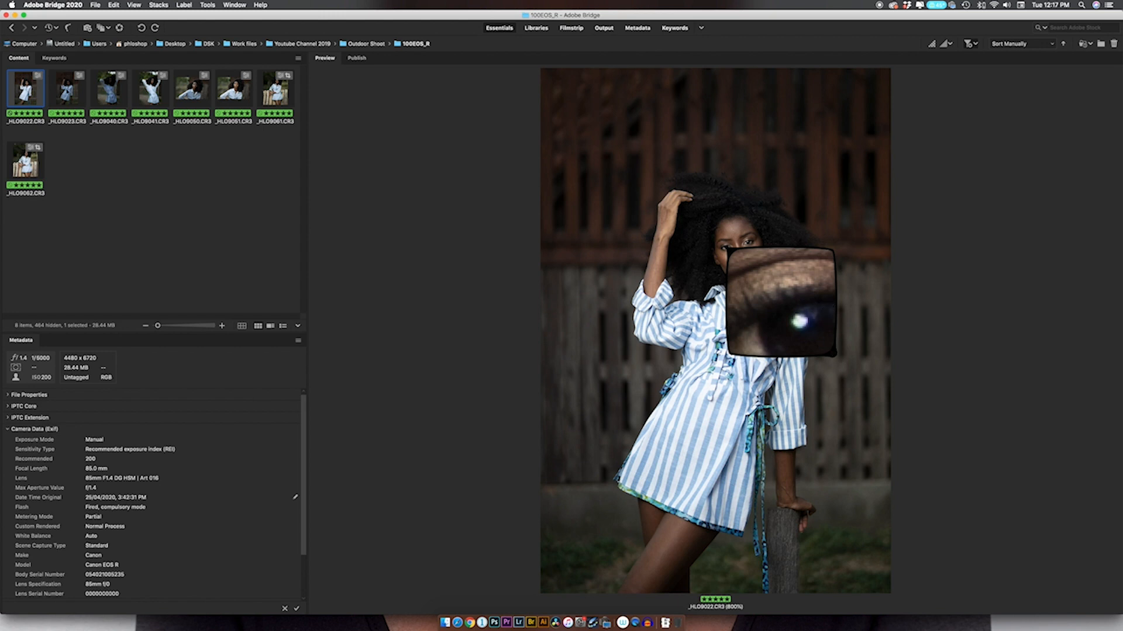
Examine the eye in _HLO9023.CR3 with the loupe, varying the magnification between 600%, 200% and 400%.
key("Right")
left_click_drag(783, 294, 771, 290)
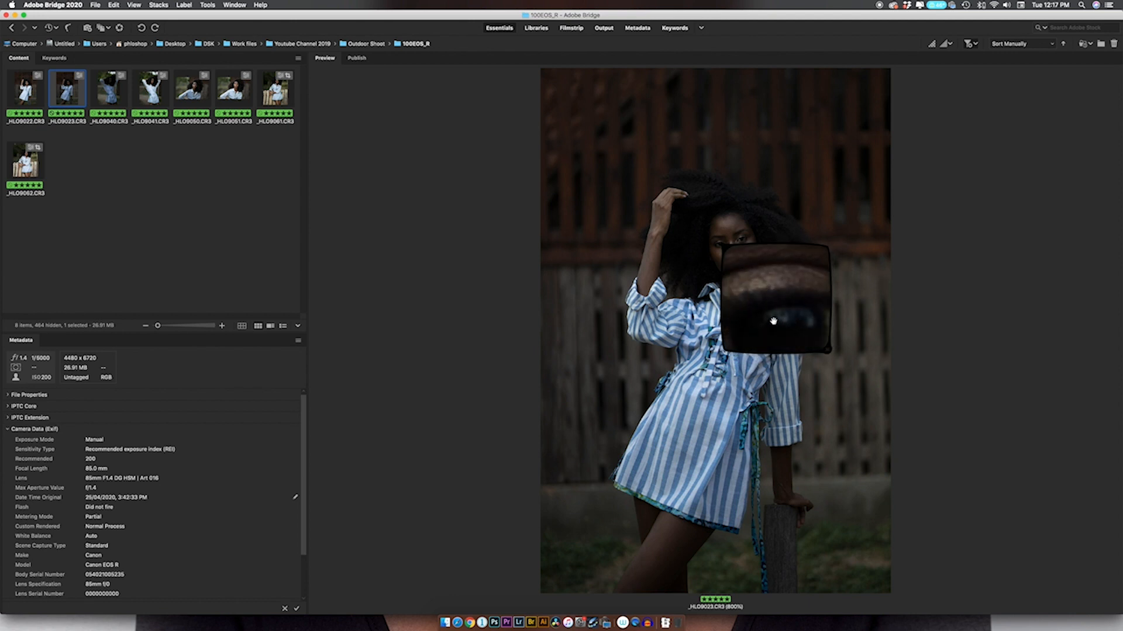
scroll(787, 316, "down", 2)
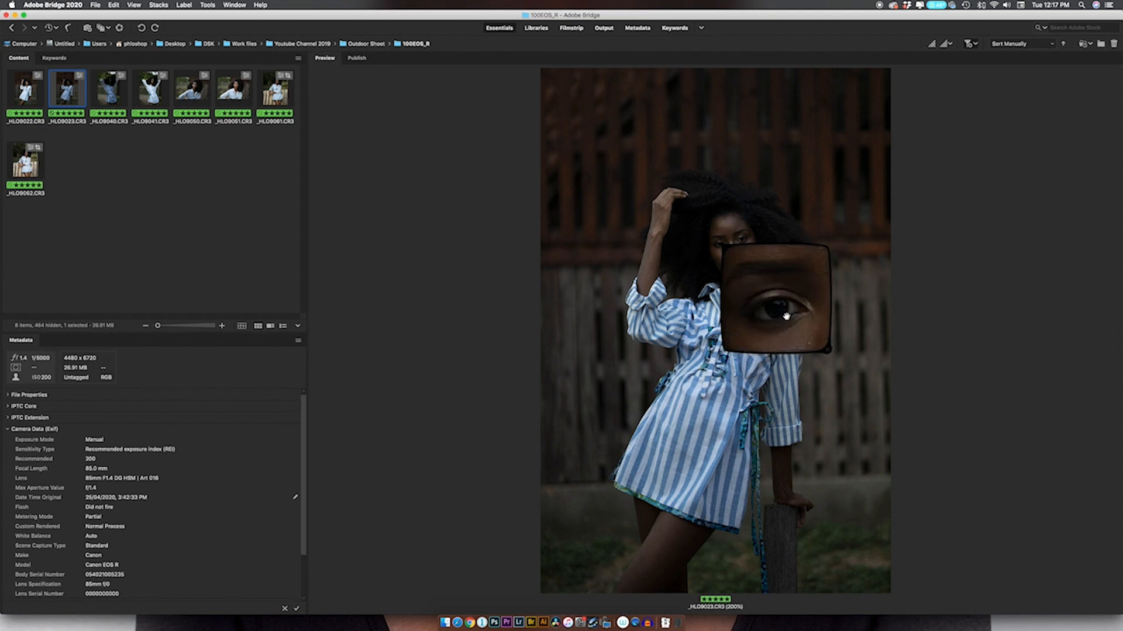
scroll(779, 306, "up", 1)
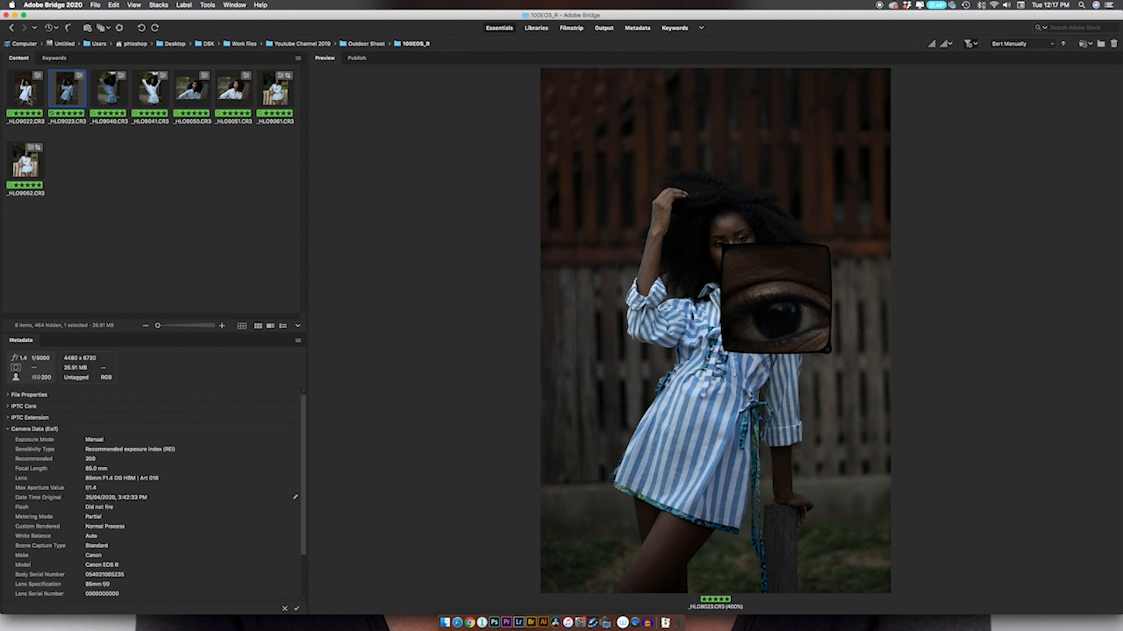
Compare the eyes in _HLO9023.CR3 and _HLO9022.CR3 side by side at 400%, and close both loupes.
left_click(26, 89, "super")
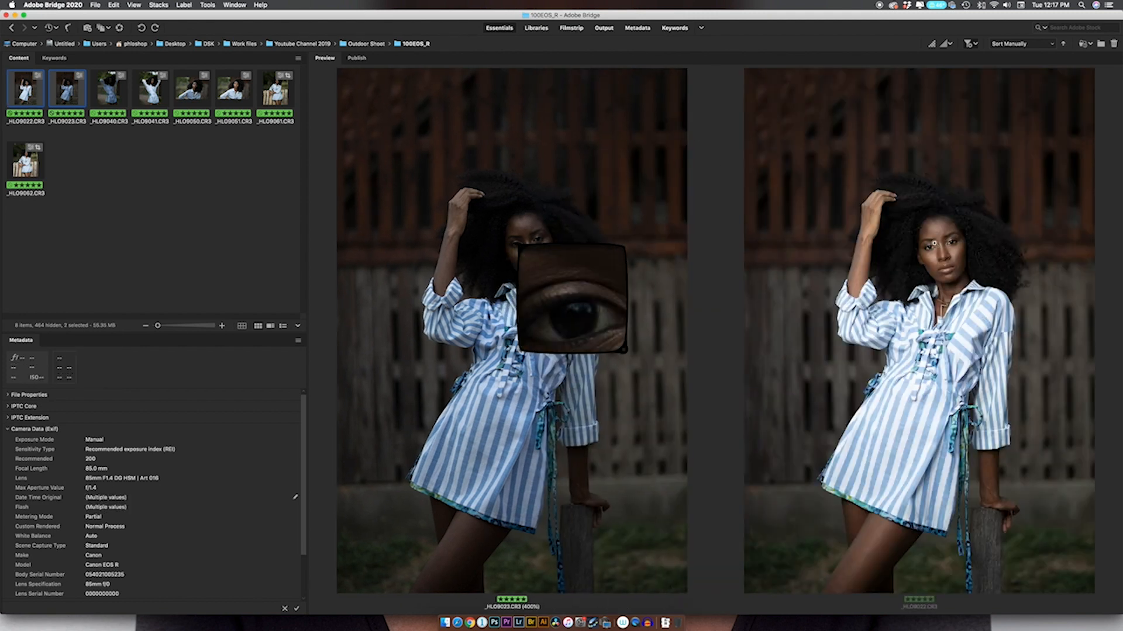
left_click(934, 251)
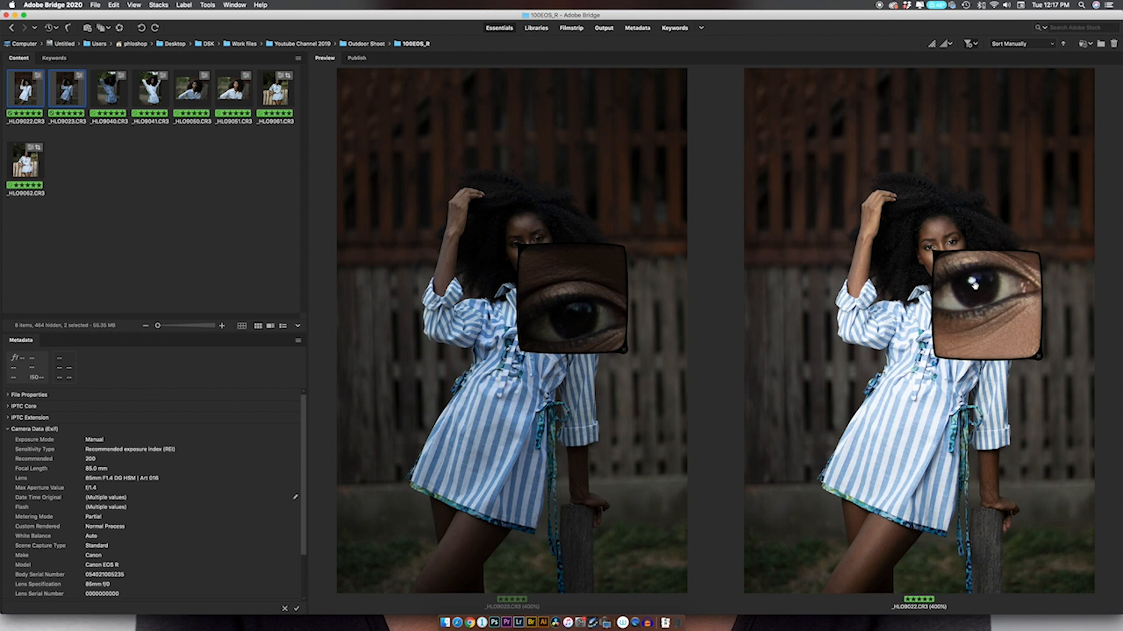
left_click(1038, 356)
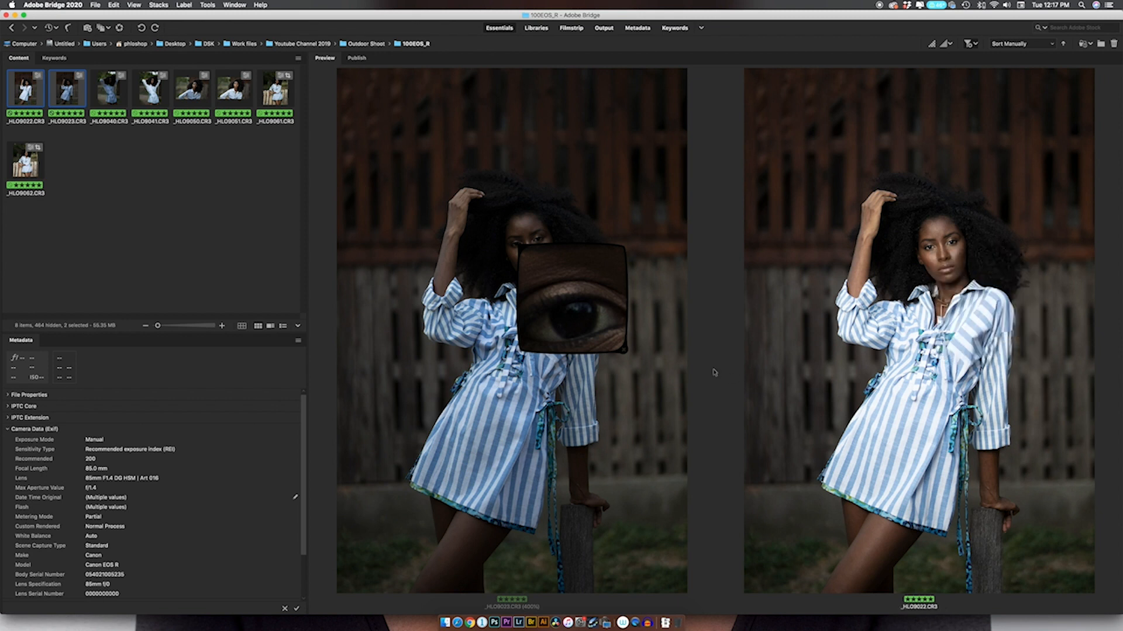
left_click(624, 351)
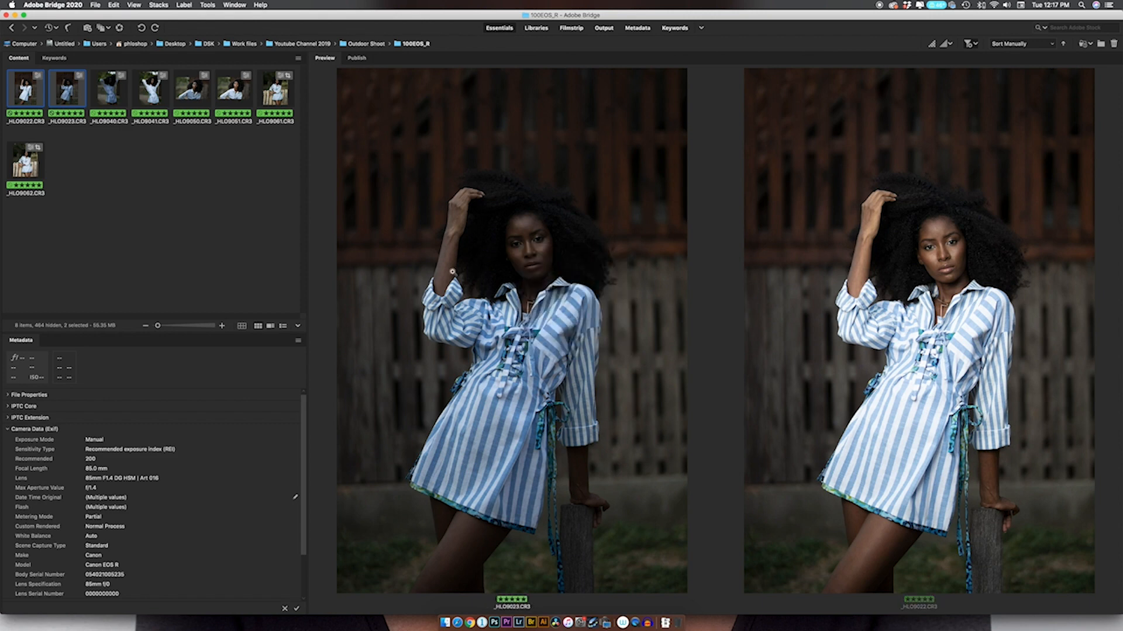
Open _HLO9022.CR3 and _HLO9023.CR3 together in Camera Raw and set _HLO9022's Highlights to -39 and Shadows to about +22.
left_click(107, 91)
left_click(41, 95)
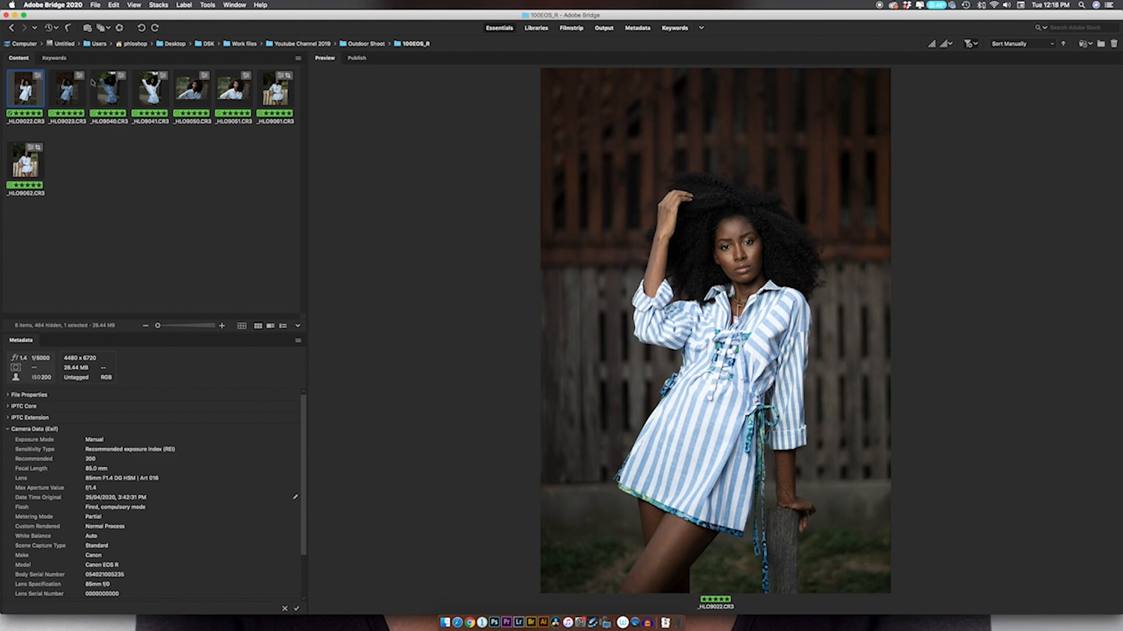
left_click(69, 97, "super")
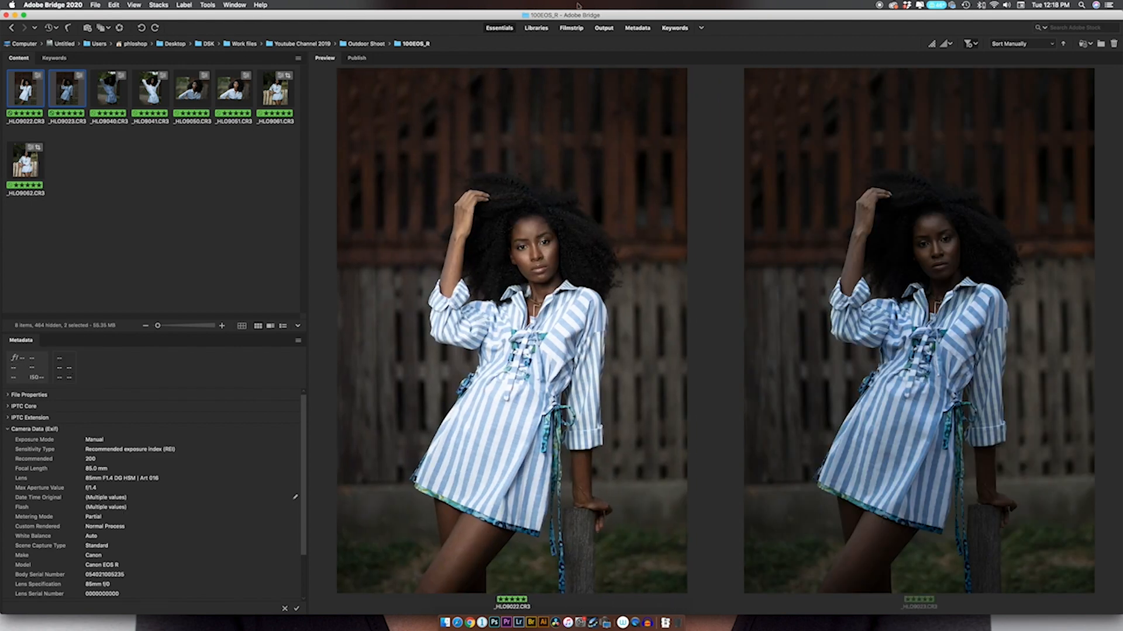
left_click(119, 27)
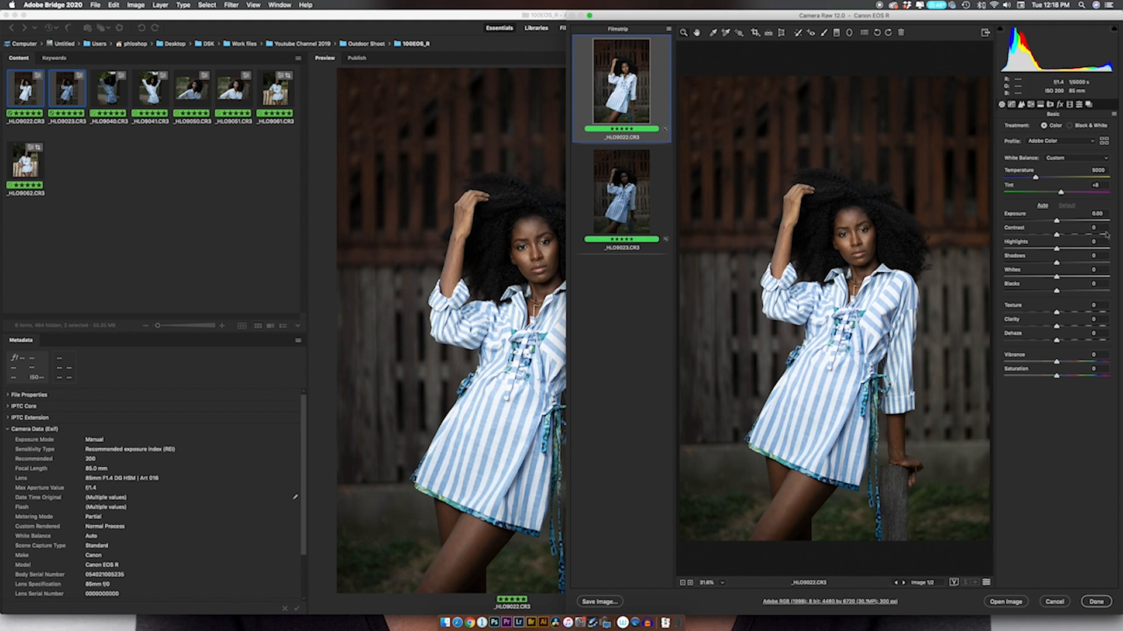
left_click_drag(1038, 249, 1069, 264)
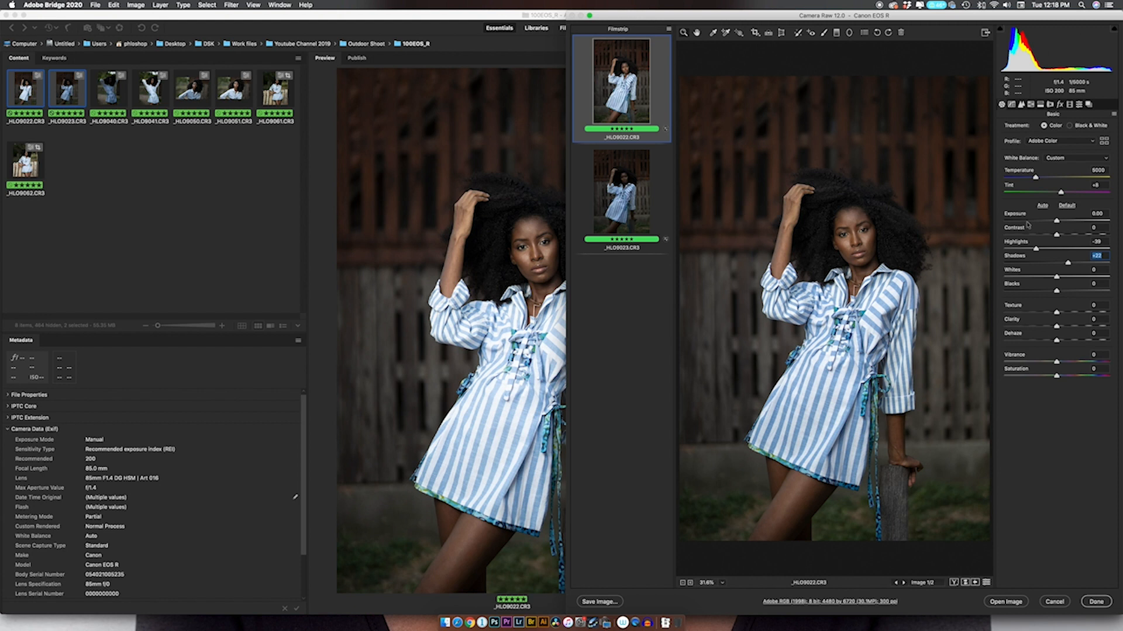
Set _HLO9023.CR3's Exposure to about +0.85, raise its Shadows, and apply the edits to both photos.
left_click(617, 182)
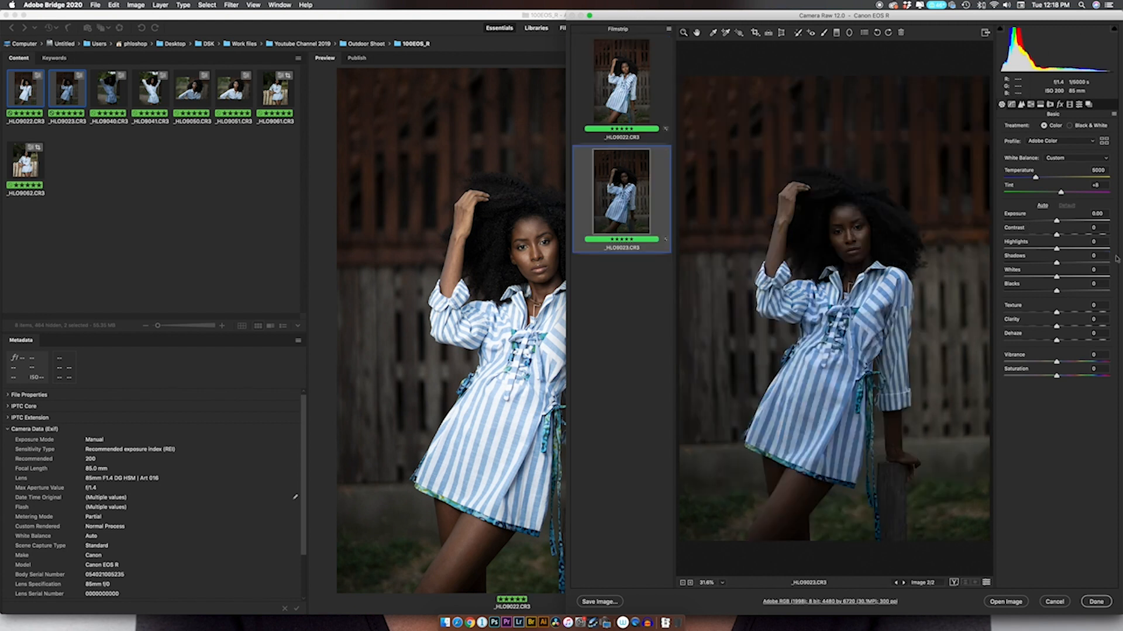
left_click_drag(1057, 221, 1065, 221)
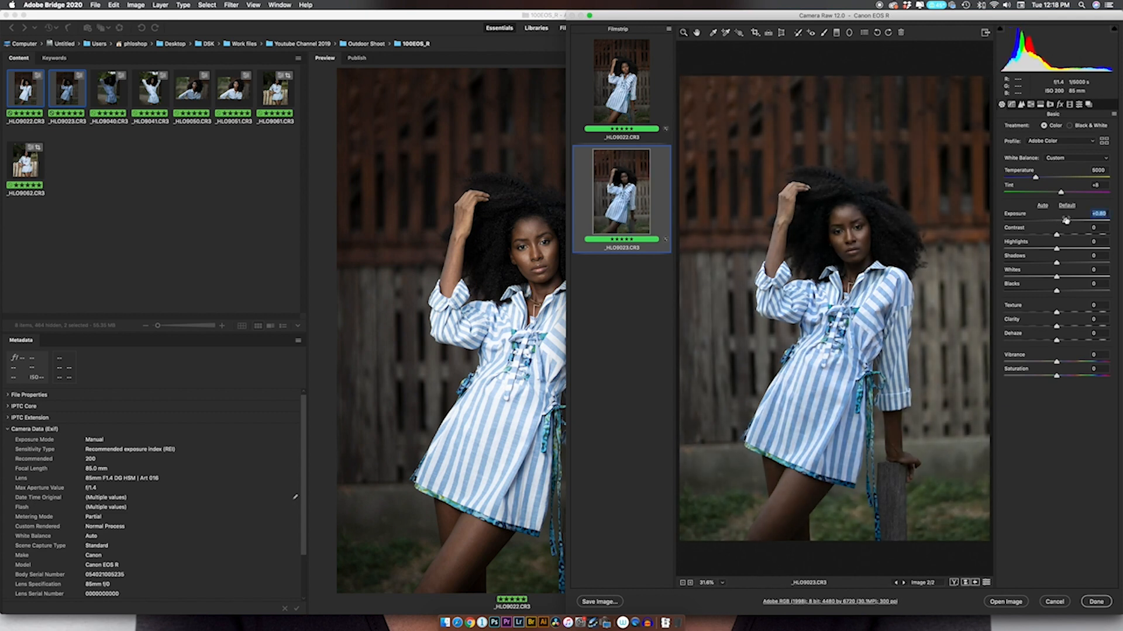
left_click(1068, 263)
left_click(1098, 602)
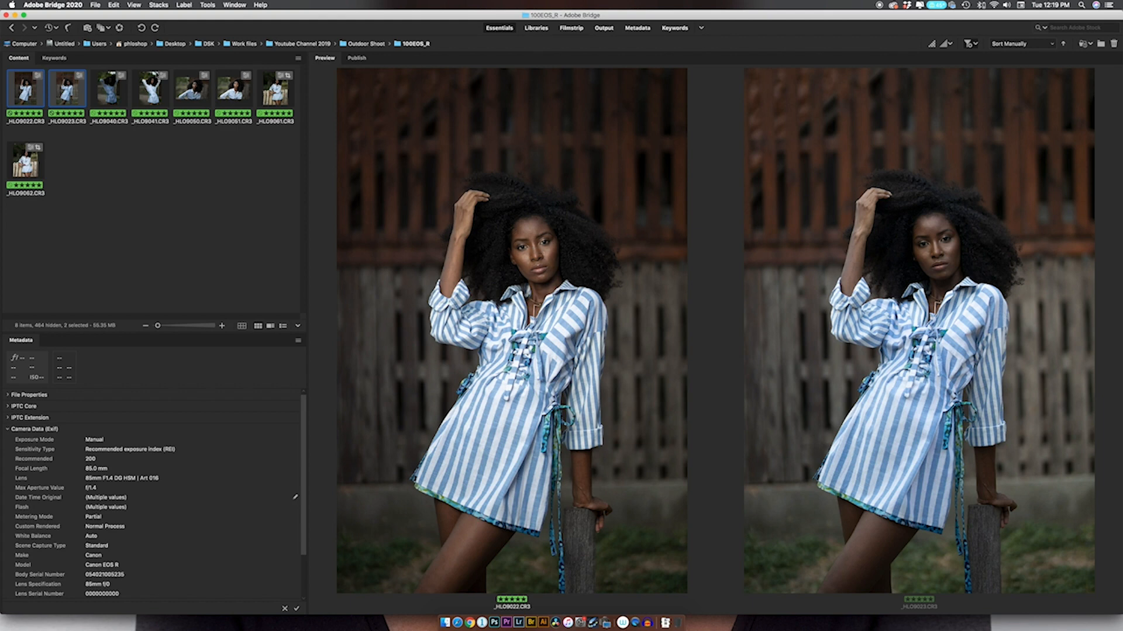
Compare the eyes in _HLO9040.CR3 and _HLO9041.CR3 side by side with loupes at 400%, and close both loupes.
left_click(114, 94)
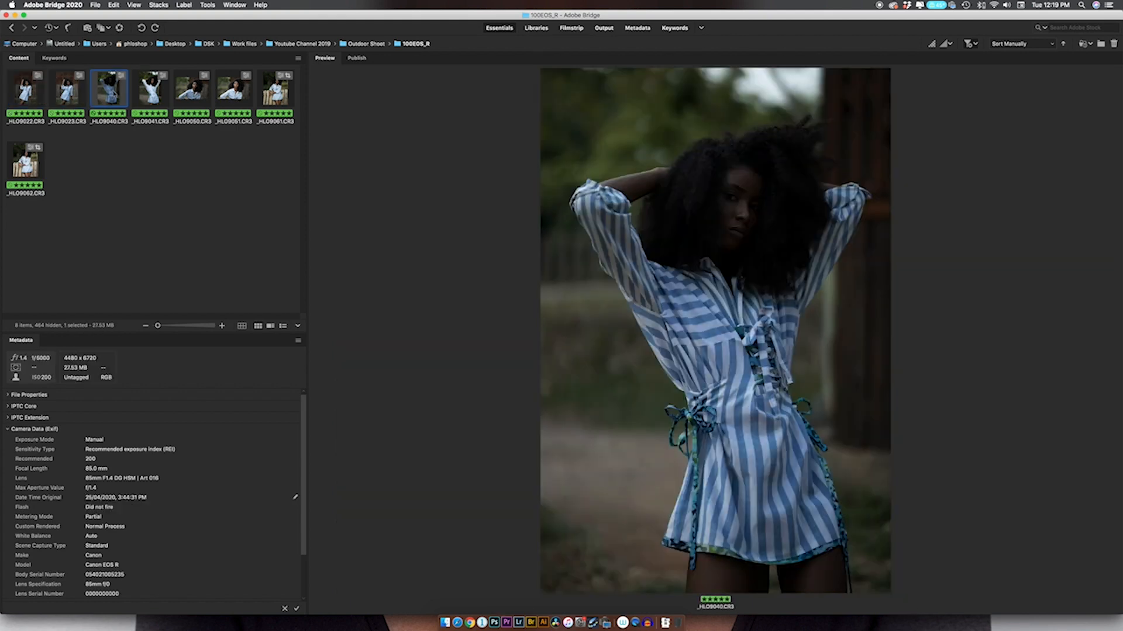
left_click(153, 89, "super")
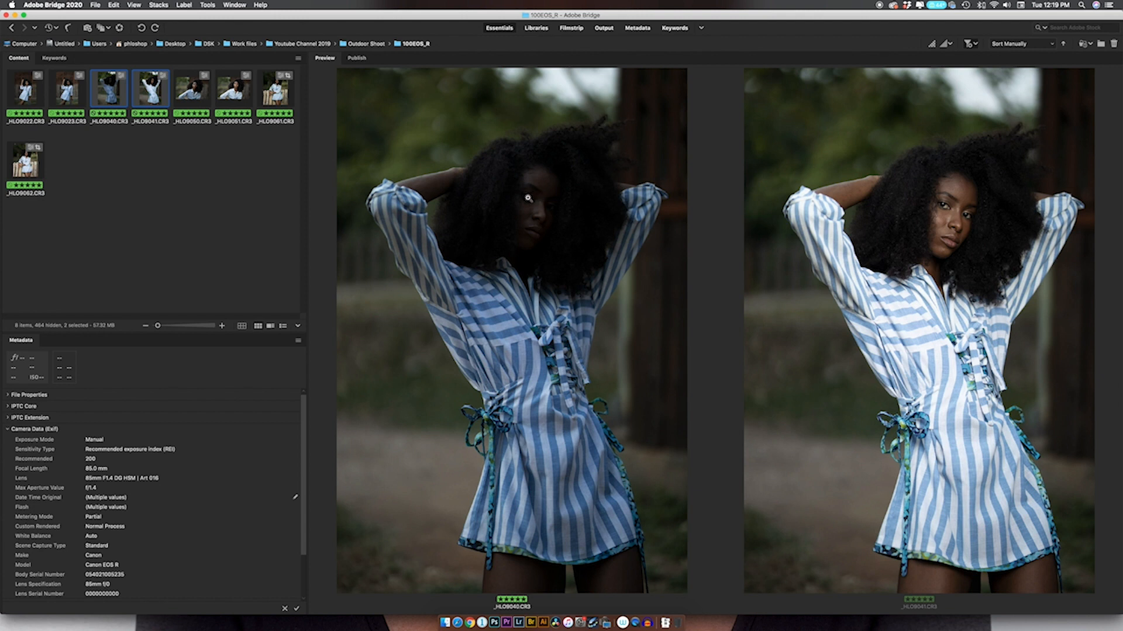
left_click(526, 196)
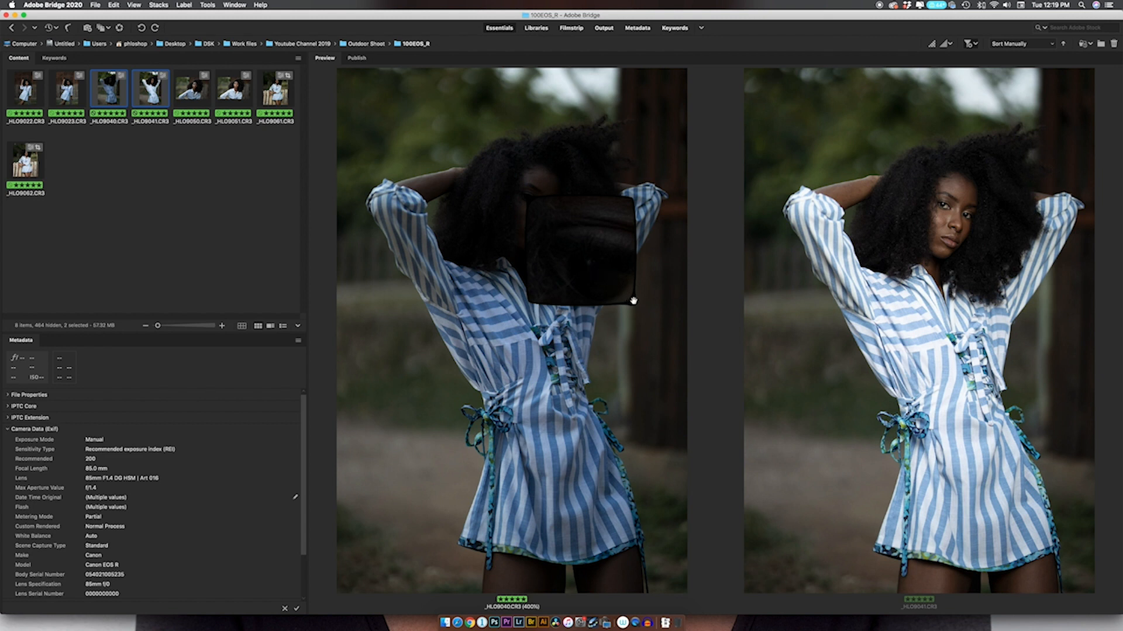
left_click(945, 206)
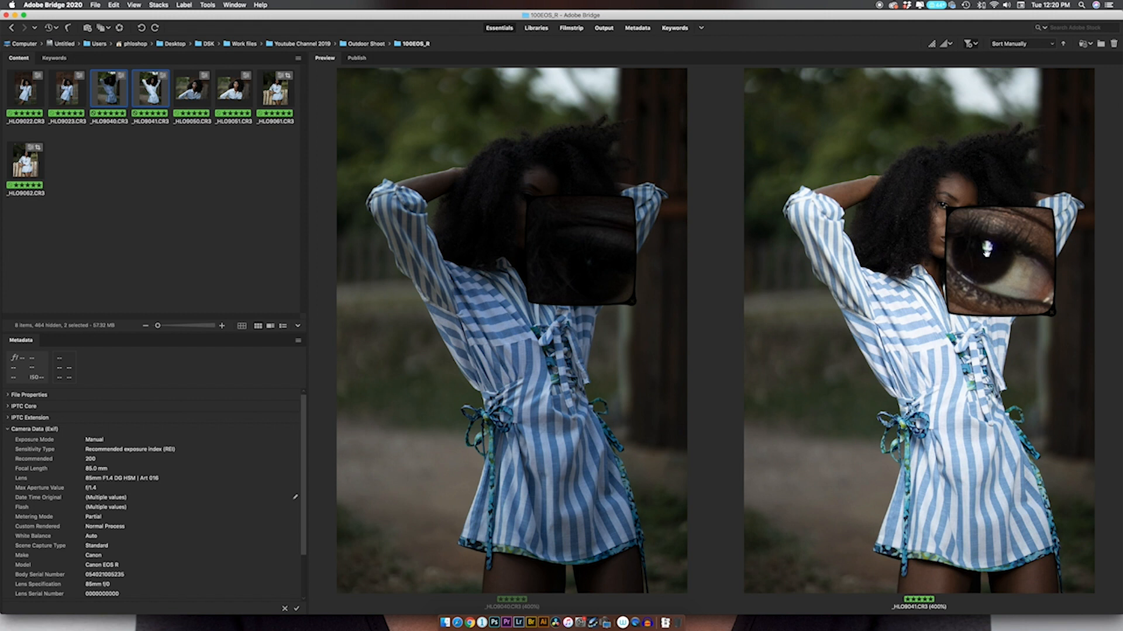
left_click(1038, 315)
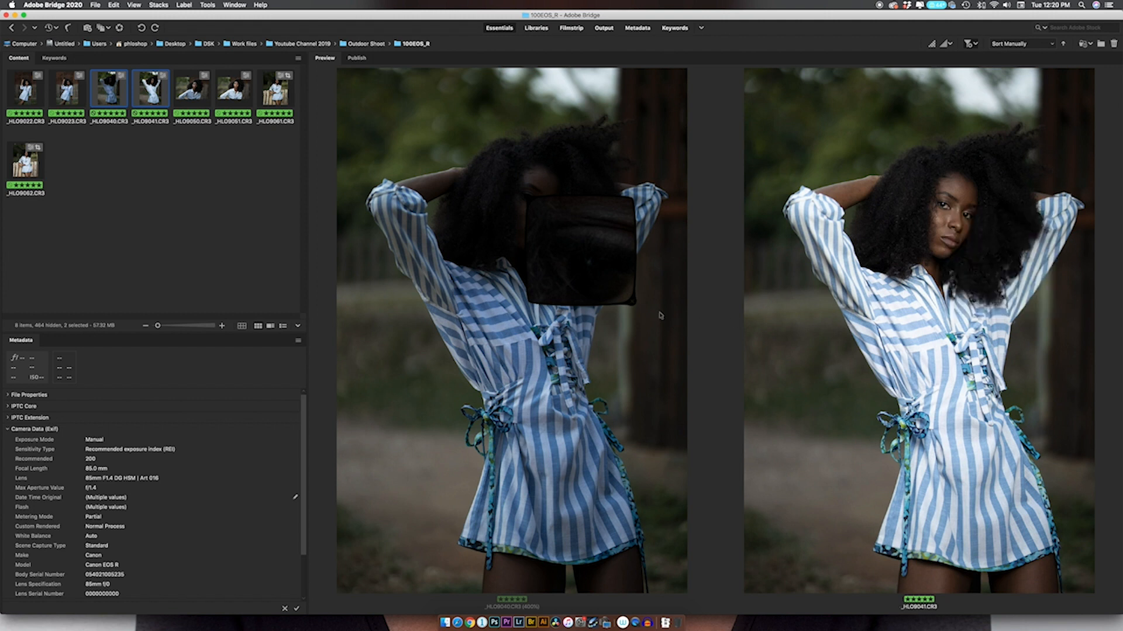
left_click(631, 302)
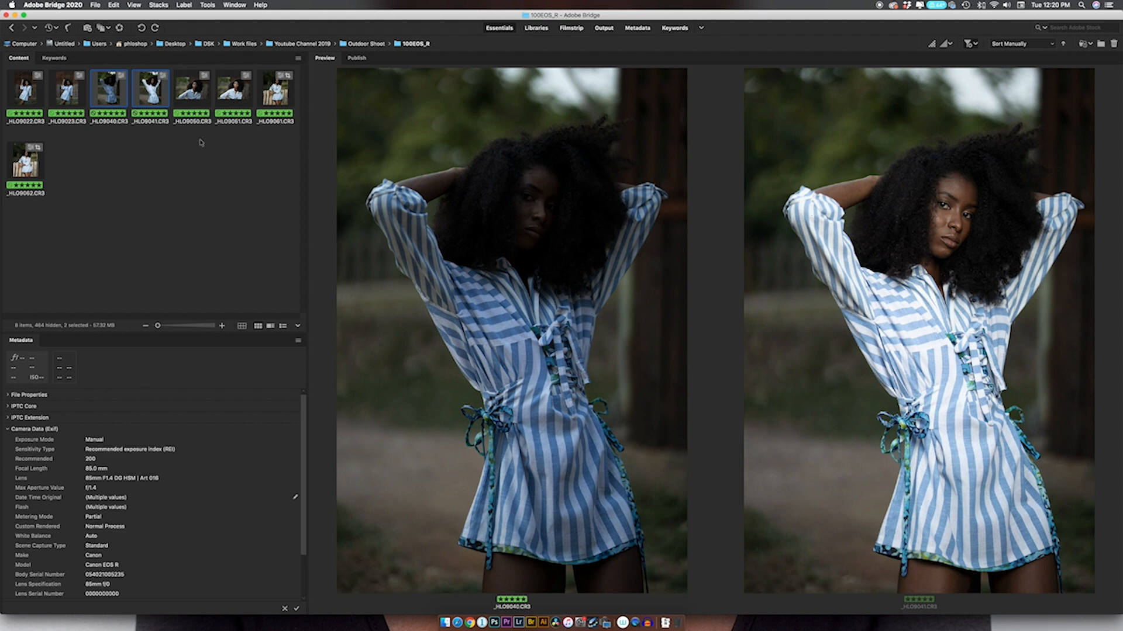
Open _HLO9040.CR3 and _HLO9041.CR3 in Camera Raw, and on _HLO9041 set Highlights to about -45 and raise Shadows.
left_click(120, 29)
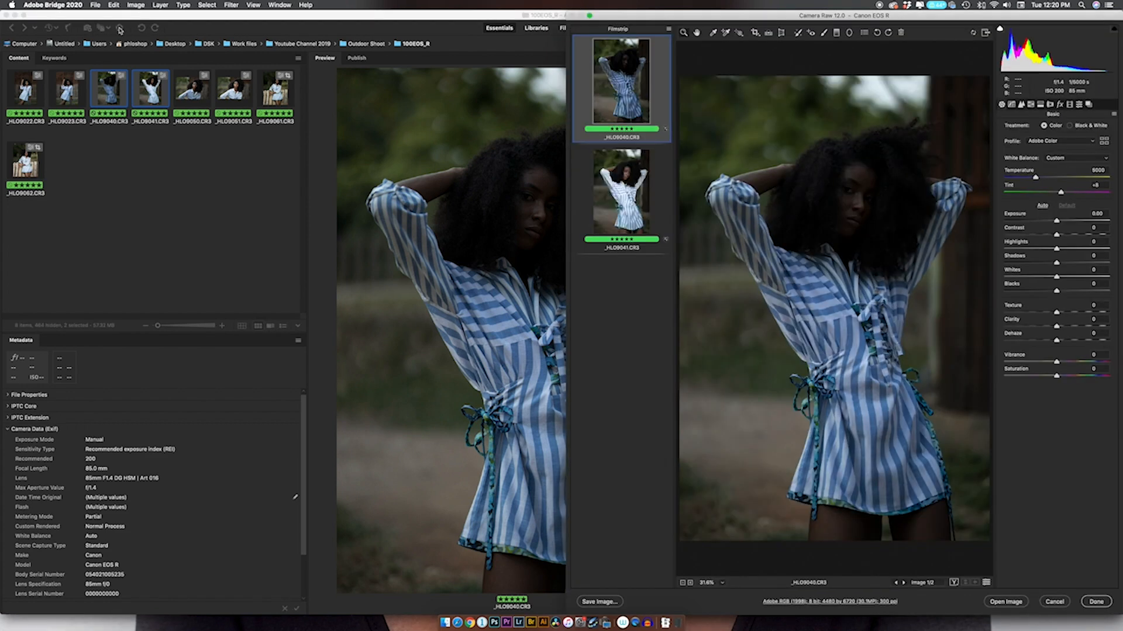
left_click(646, 203)
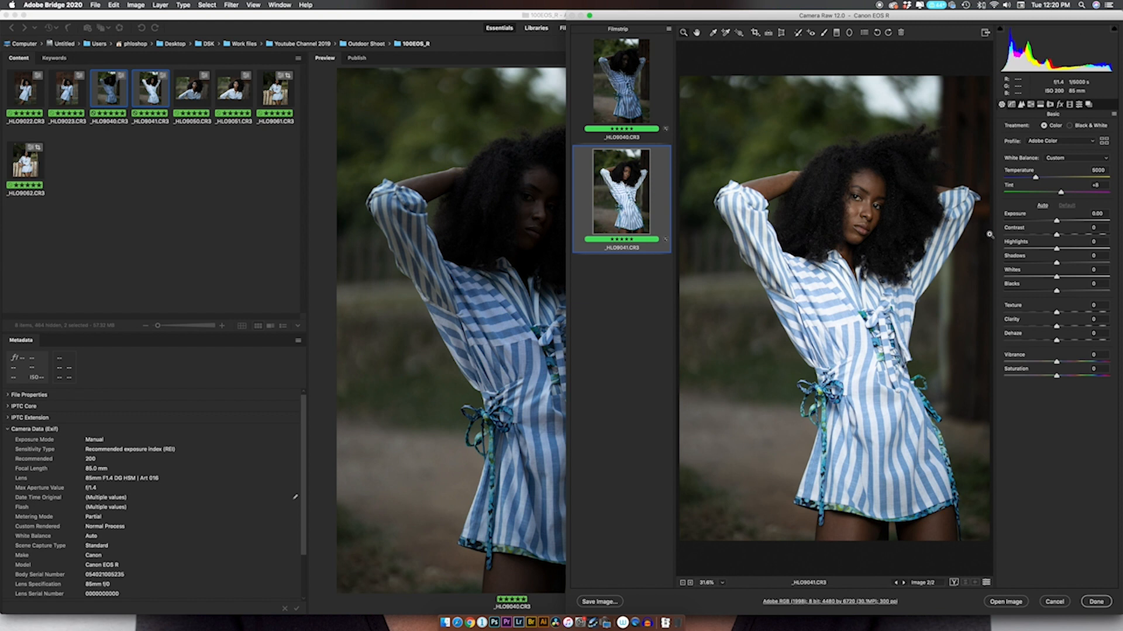
left_click(1032, 249)
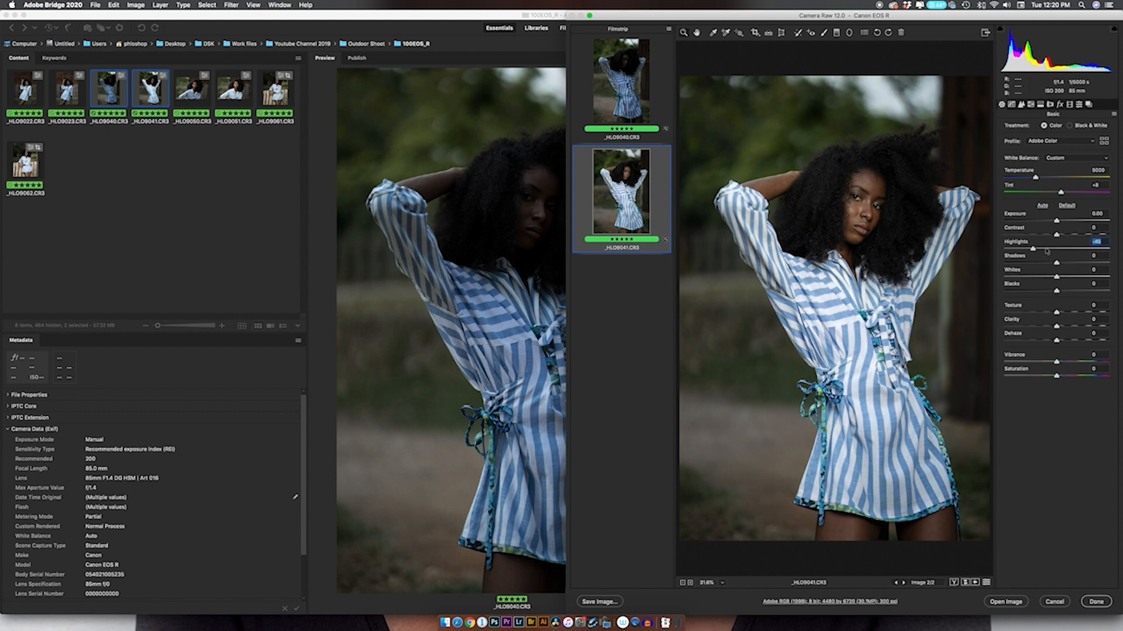
left_click_drag(1059, 264, 1069, 265)
Brighten _HLO9040.CR3 by setting Exposure to +0.65 and Shadows to +31.
left_click(641, 91)
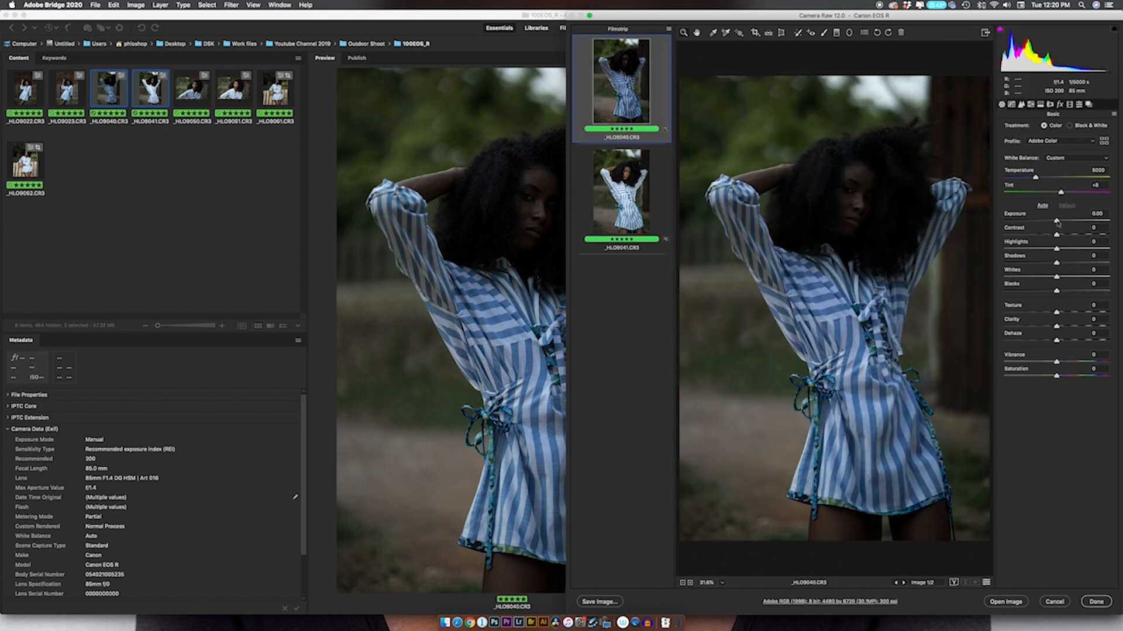
left_click_drag(1060, 221, 1063, 220)
left_click_drag(1056, 263, 1073, 261)
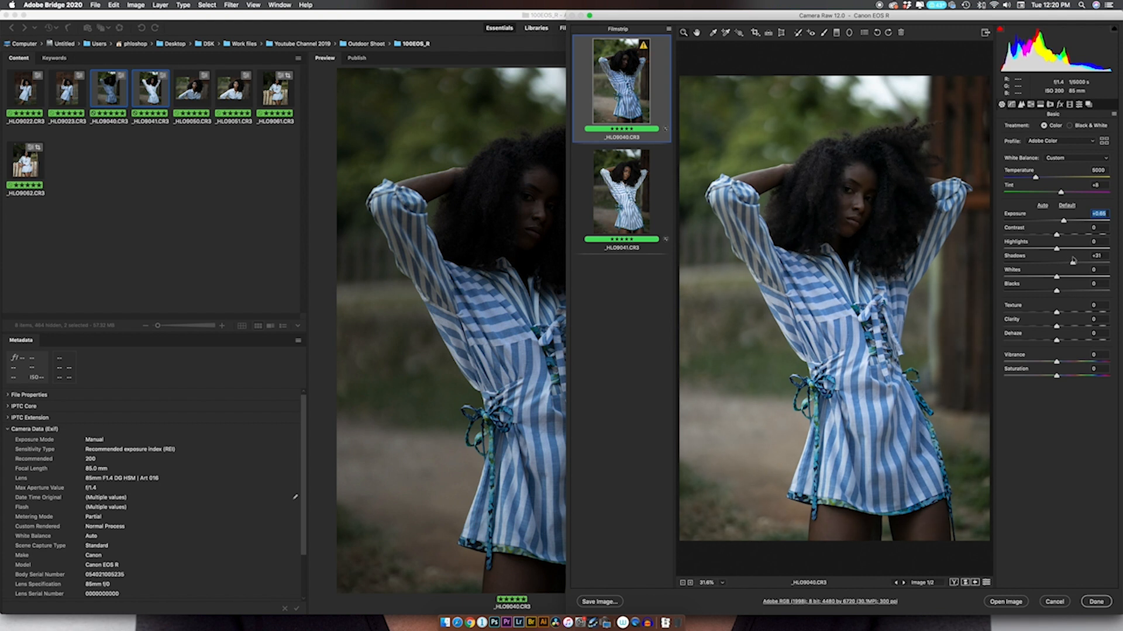
Add an elliptical radial filter affecting the inside area over the woman's face in _HLO9040.CR3, and show the before view.
left_click(849, 32)
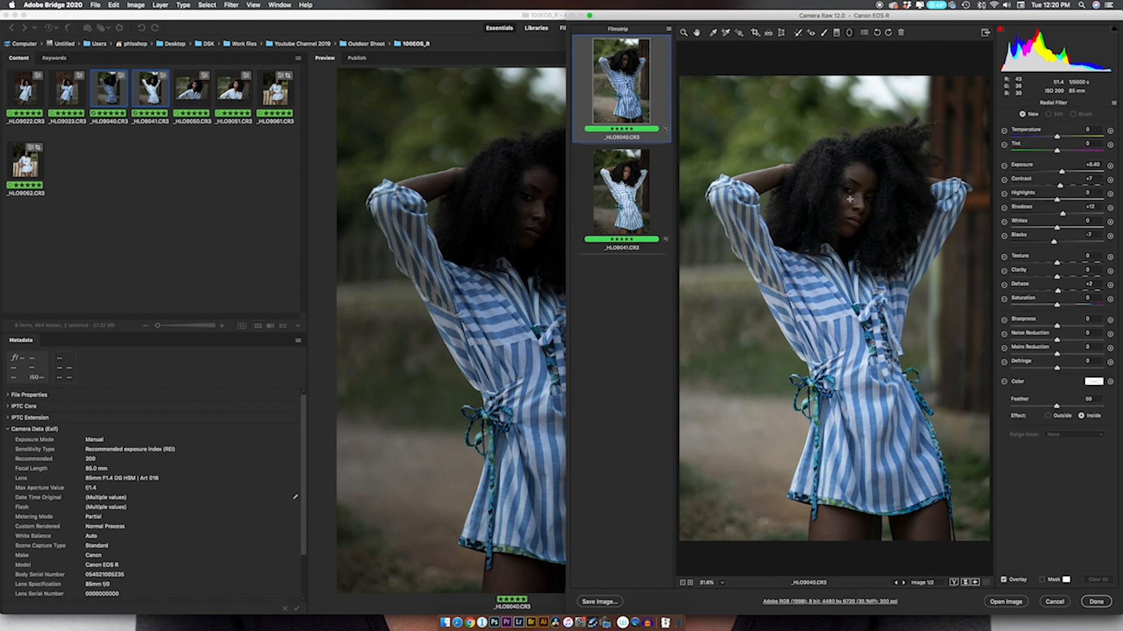
left_click_drag(853, 201, 883, 240)
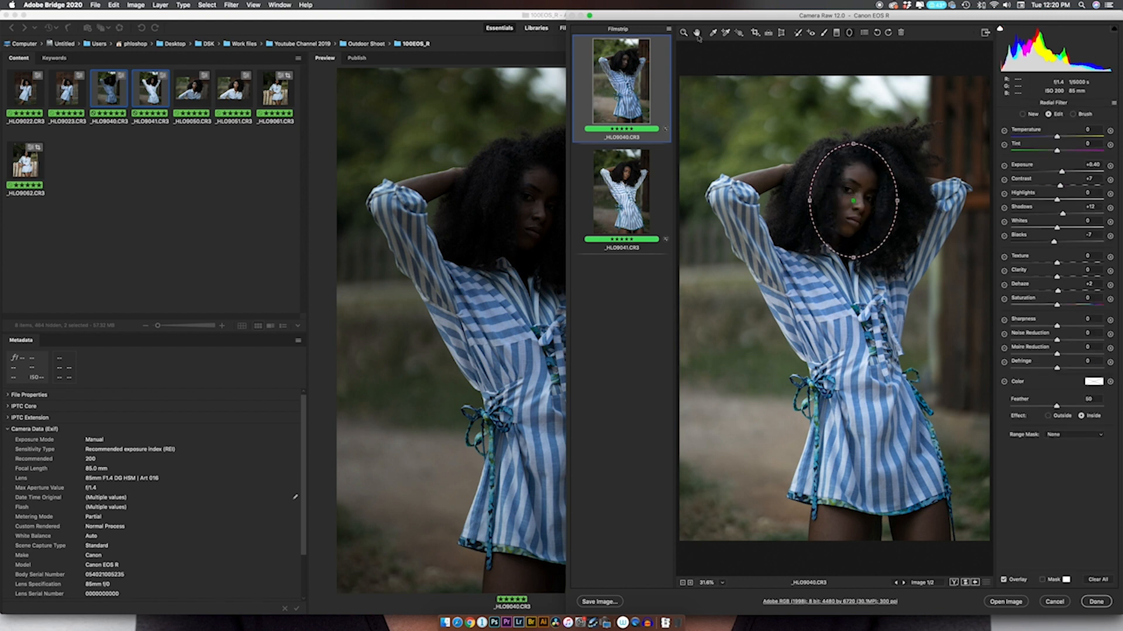
left_click(696, 32)
key("p")
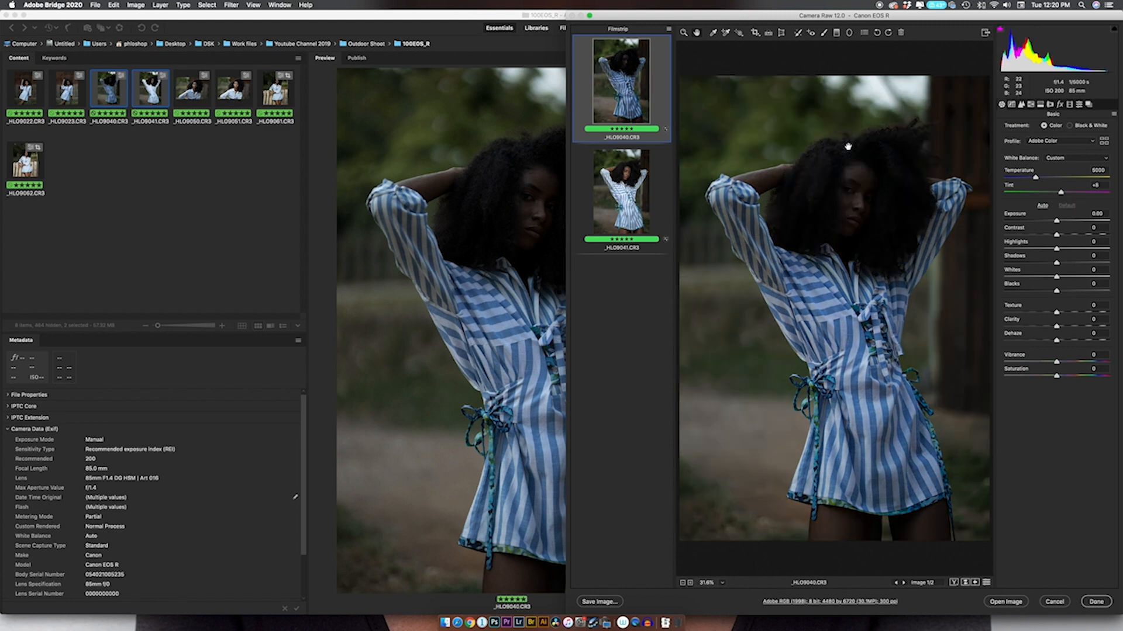
Return _HLO9040.CR3 to its edited view, and compare _HLO9041.CR3 before and after its Highlights and Shadows adjustments.
key("p")
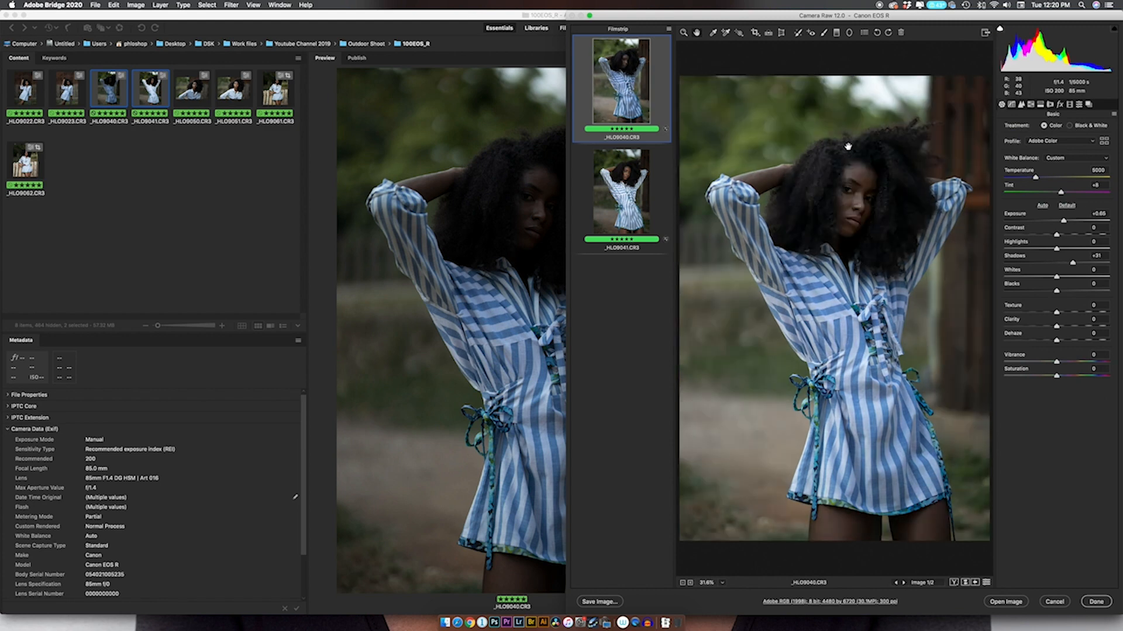
left_click(631, 200)
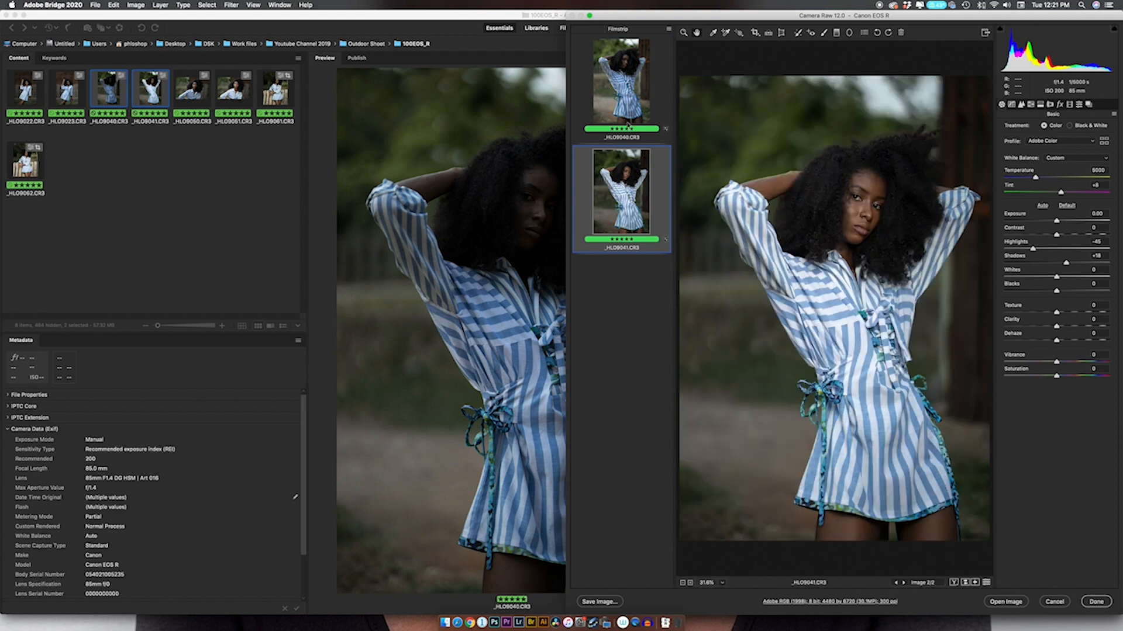
key("p")
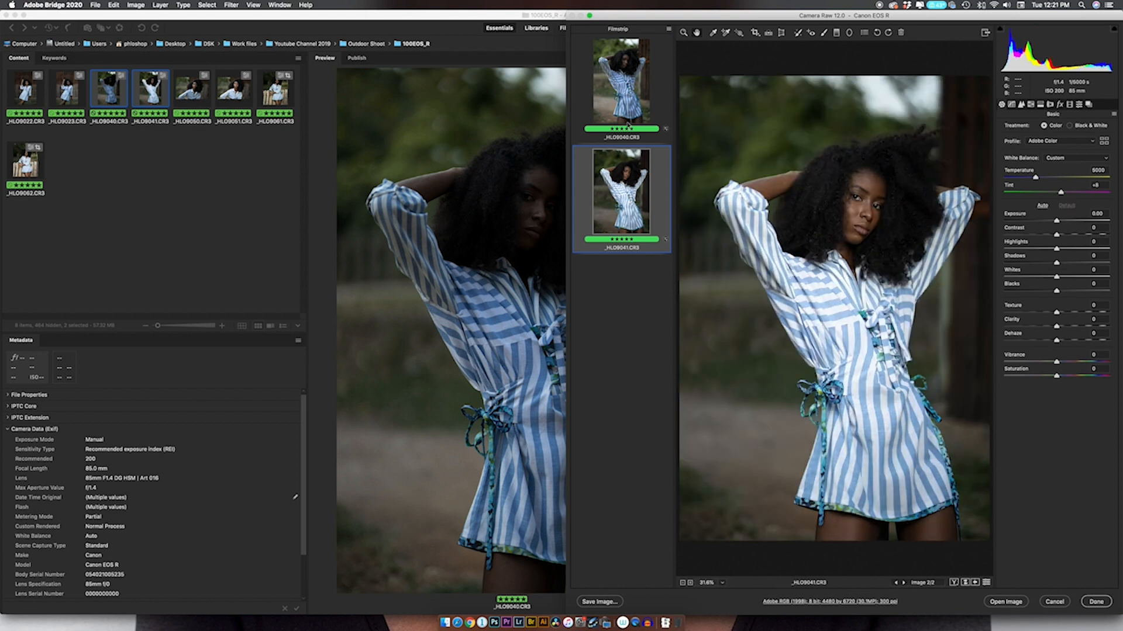
key("p")
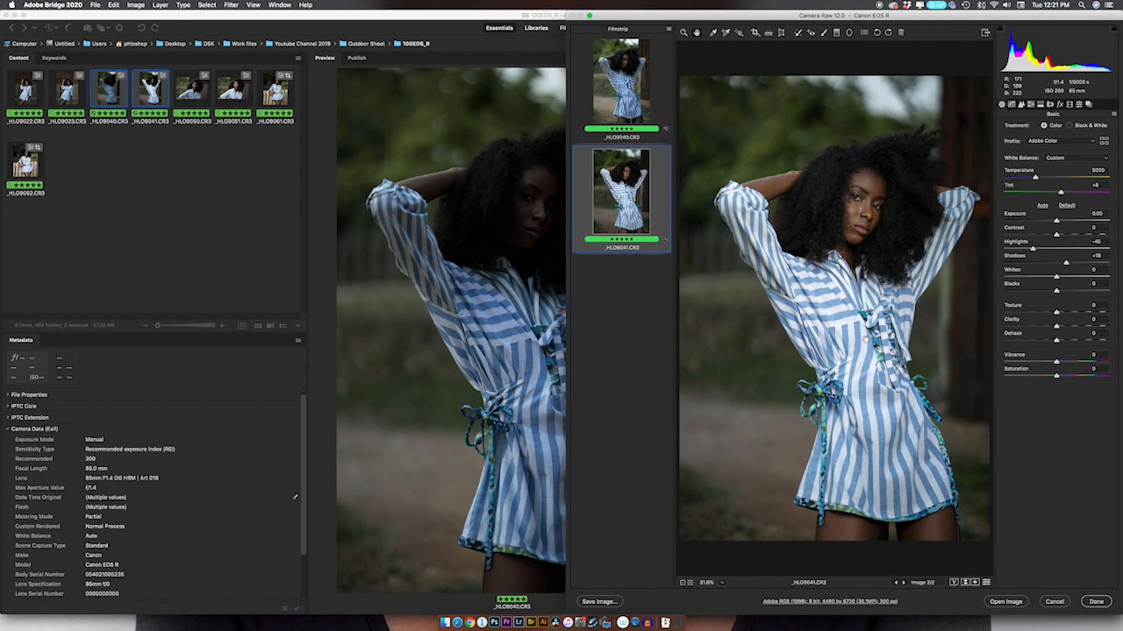
key("p")
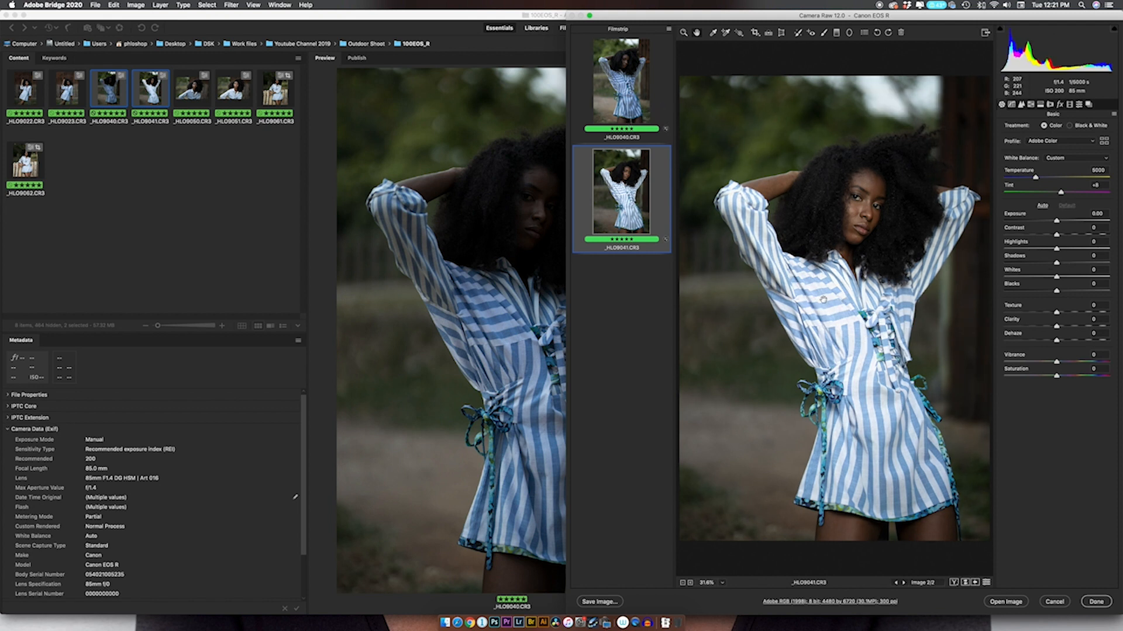
key("p")
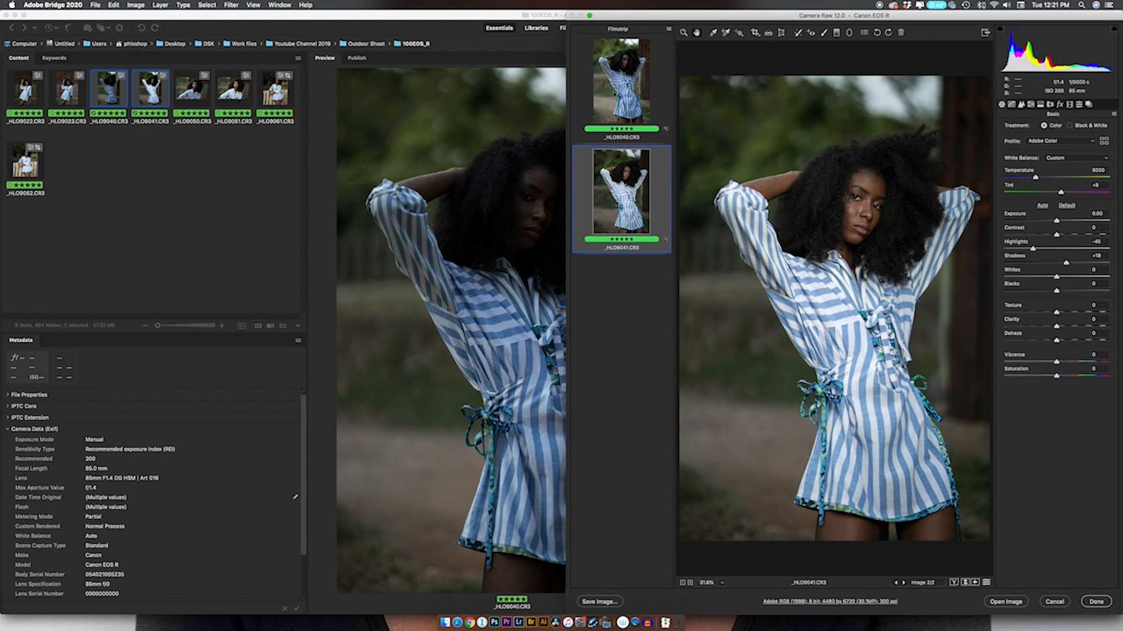
Raise the Exposure of _HLO9040.CR3 to +1.00, compare it with _HLO9041.CR3, and finish the Camera Raw edits.
left_click(621, 82)
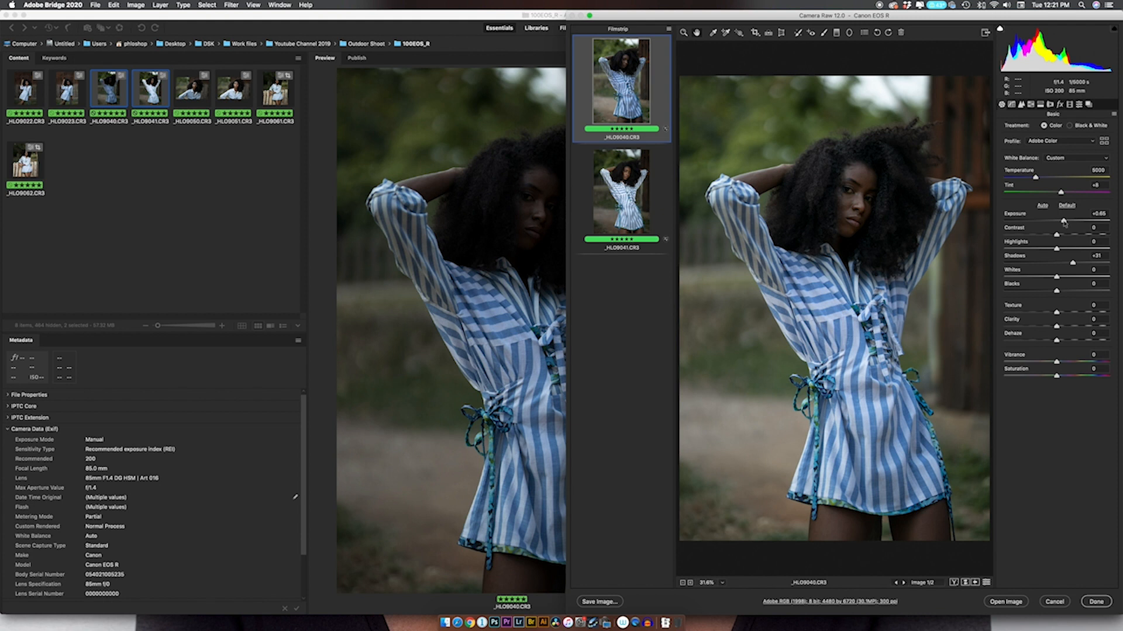
left_click_drag(1064, 222, 1067, 221)
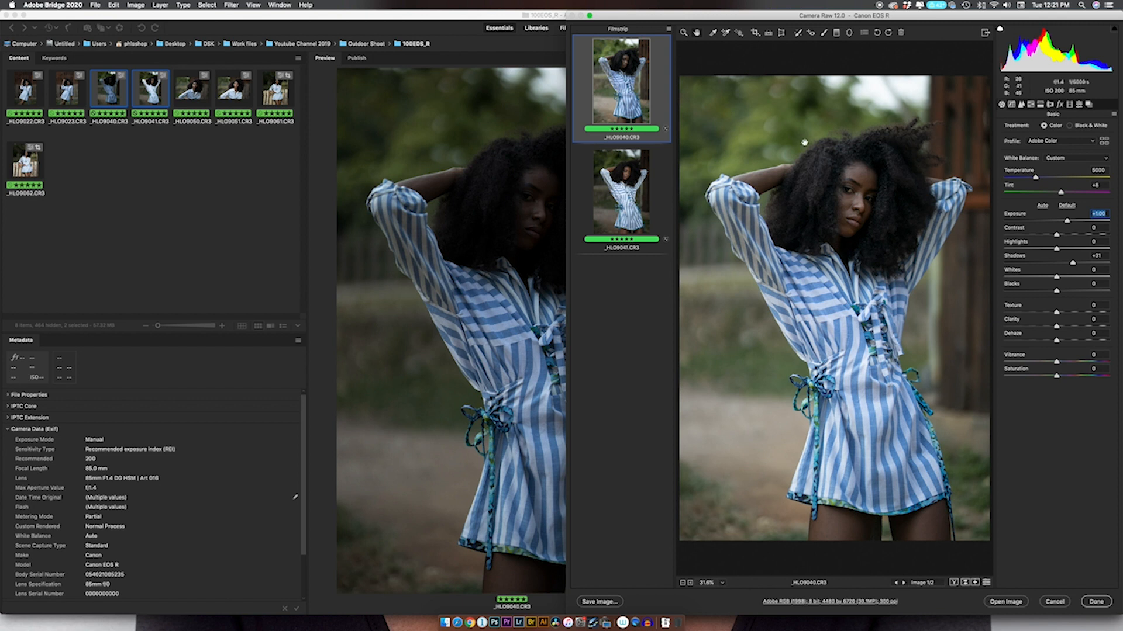
left_click(629, 173)
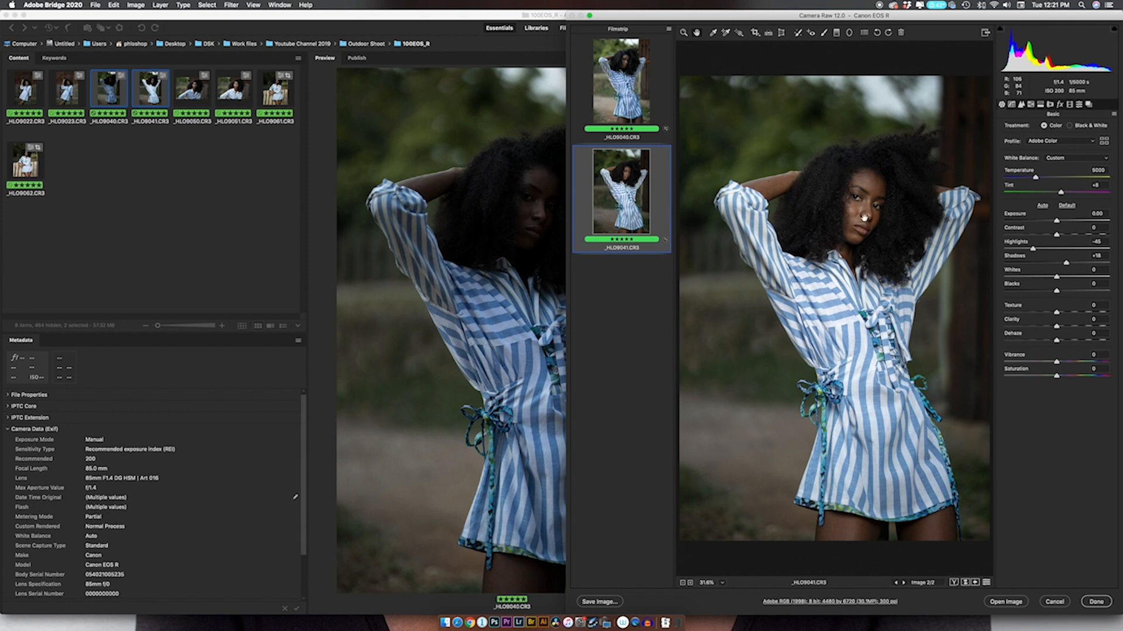
left_click(1096, 602)
Open _HLO9050.CR3 and _HLO9051.CR3 in Camera Raw, alternate between them to compare the light on the face, and close Camera Raw.
left_click(193, 96)
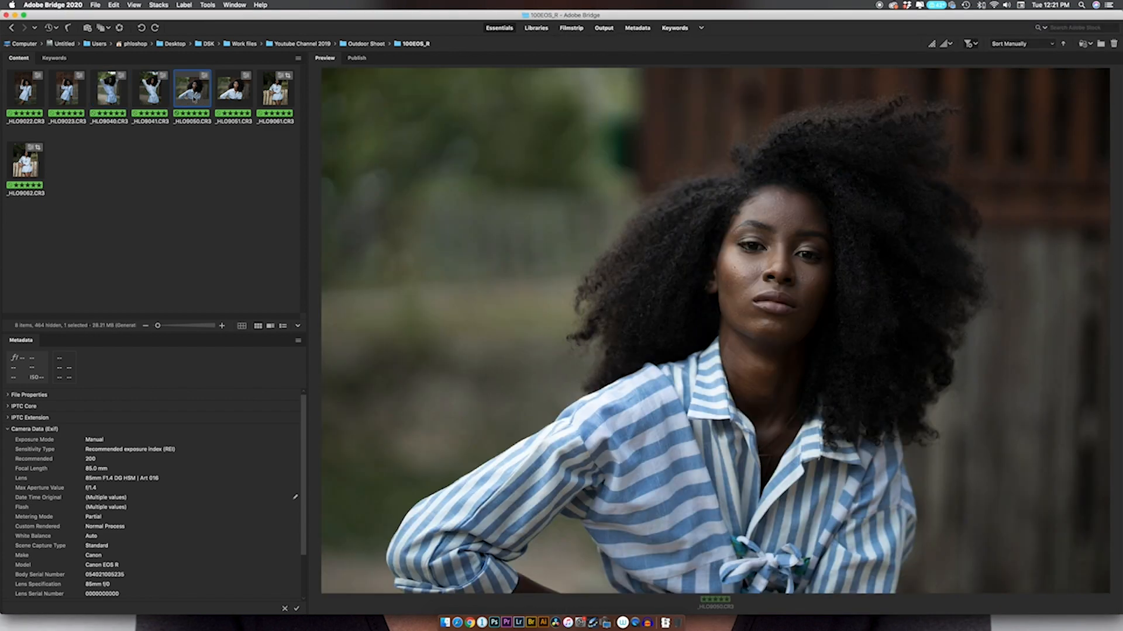
left_click(233, 86, "super")
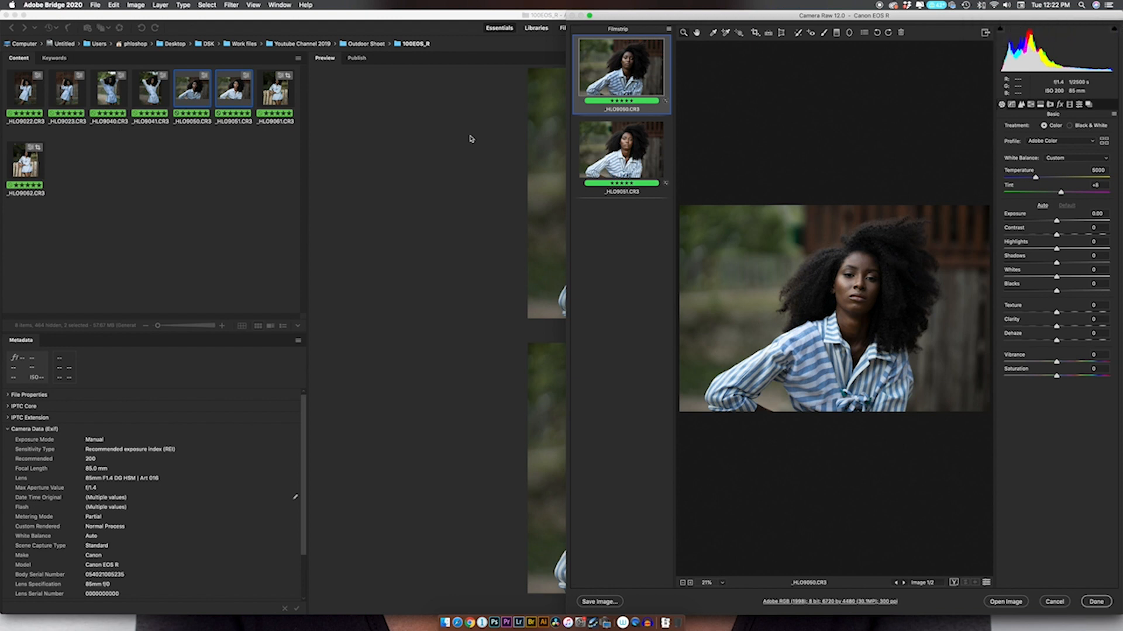
left_click(621, 156)
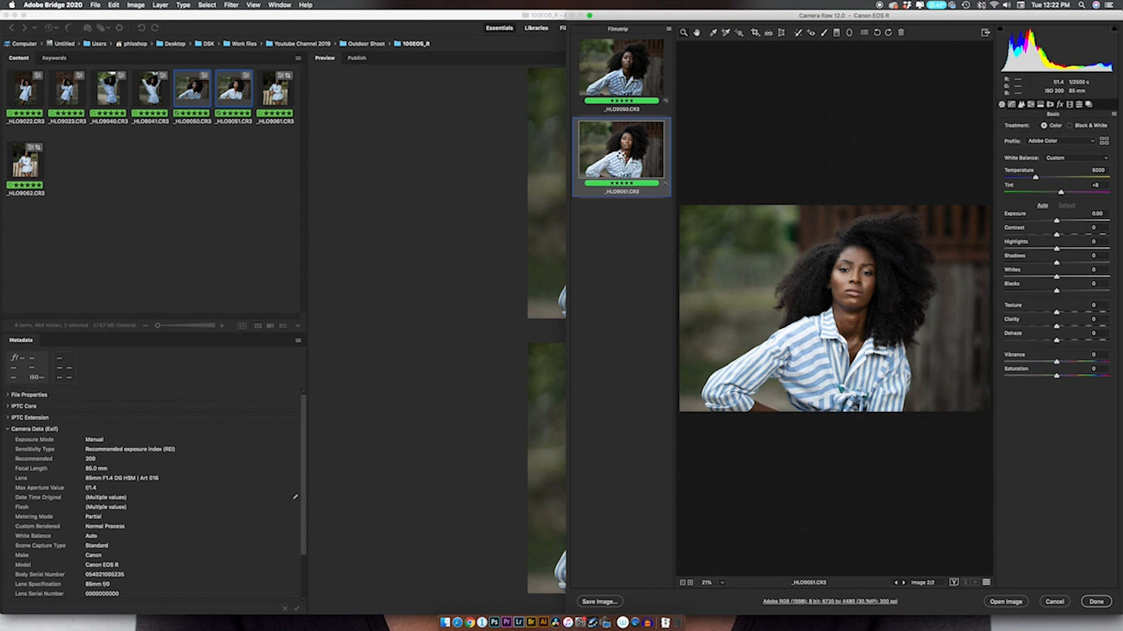
left_click(614, 53)
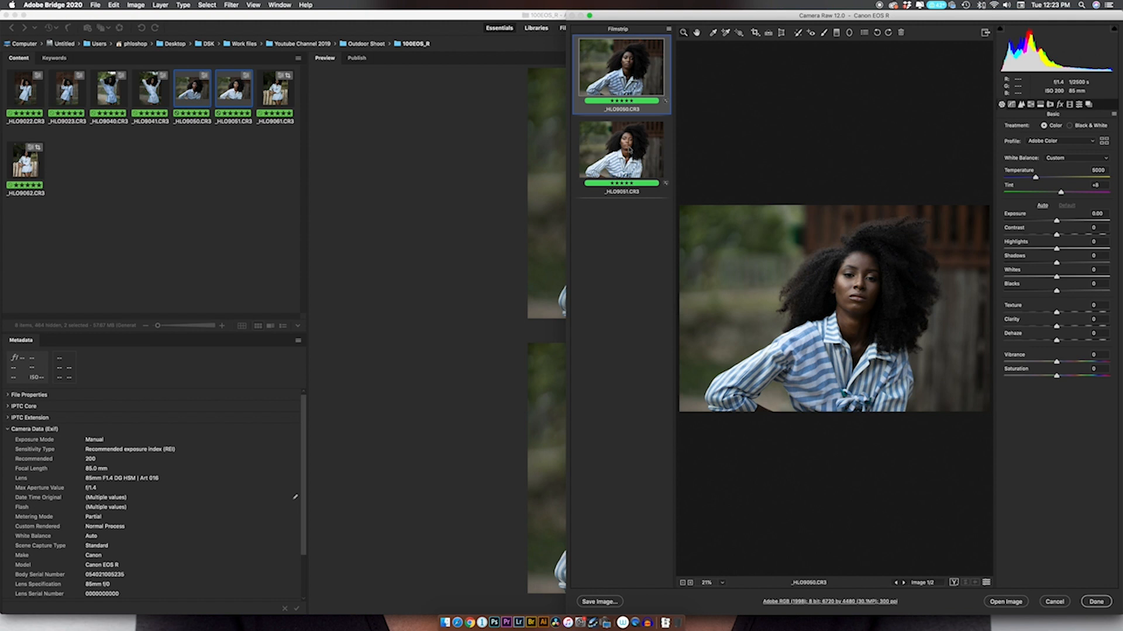
left_click(629, 150)
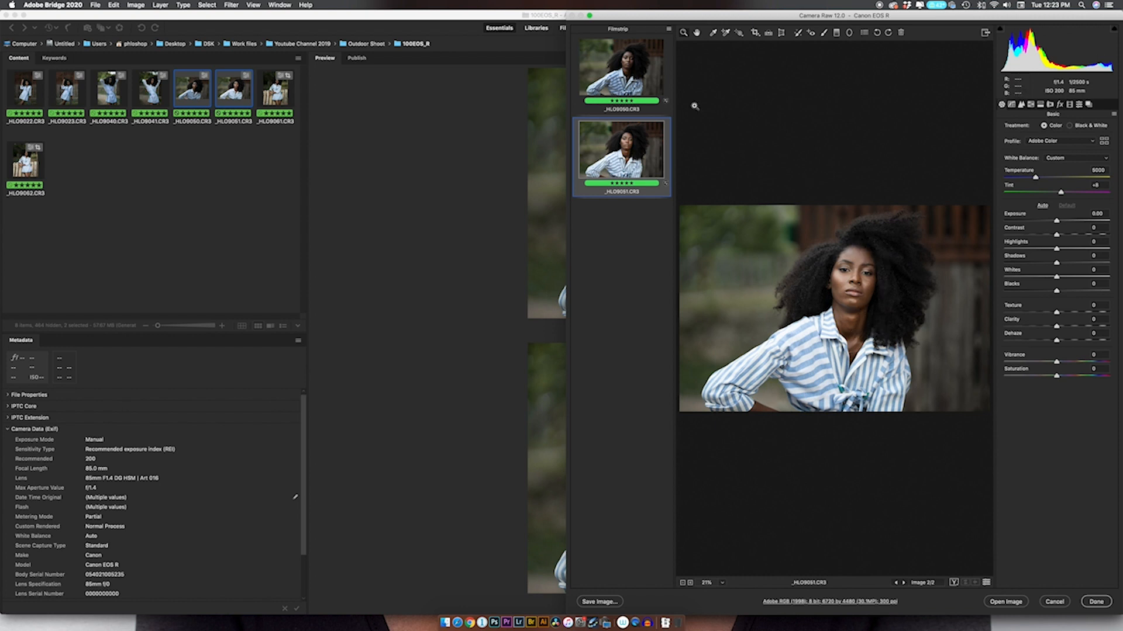
left_click(621, 64)
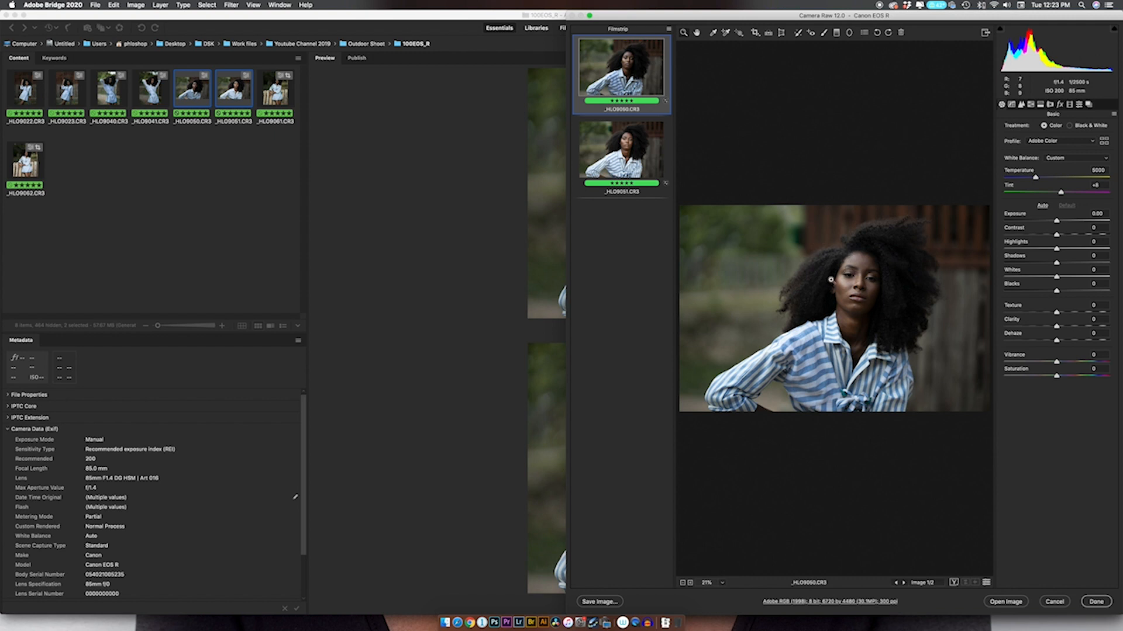
left_click(623, 141)
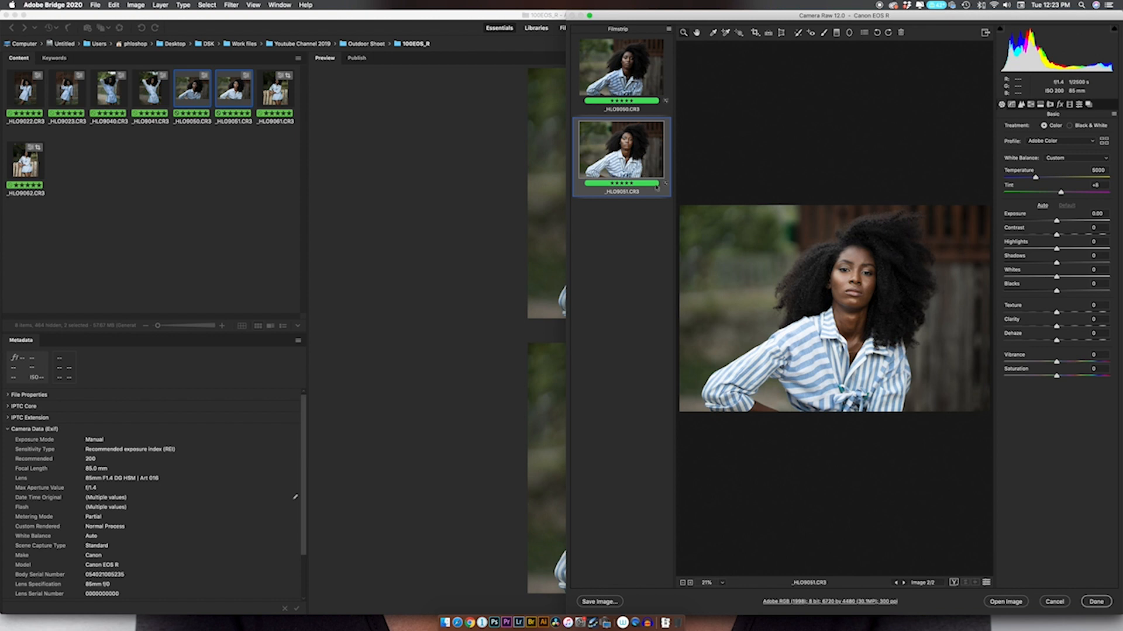
left_click(1096, 601)
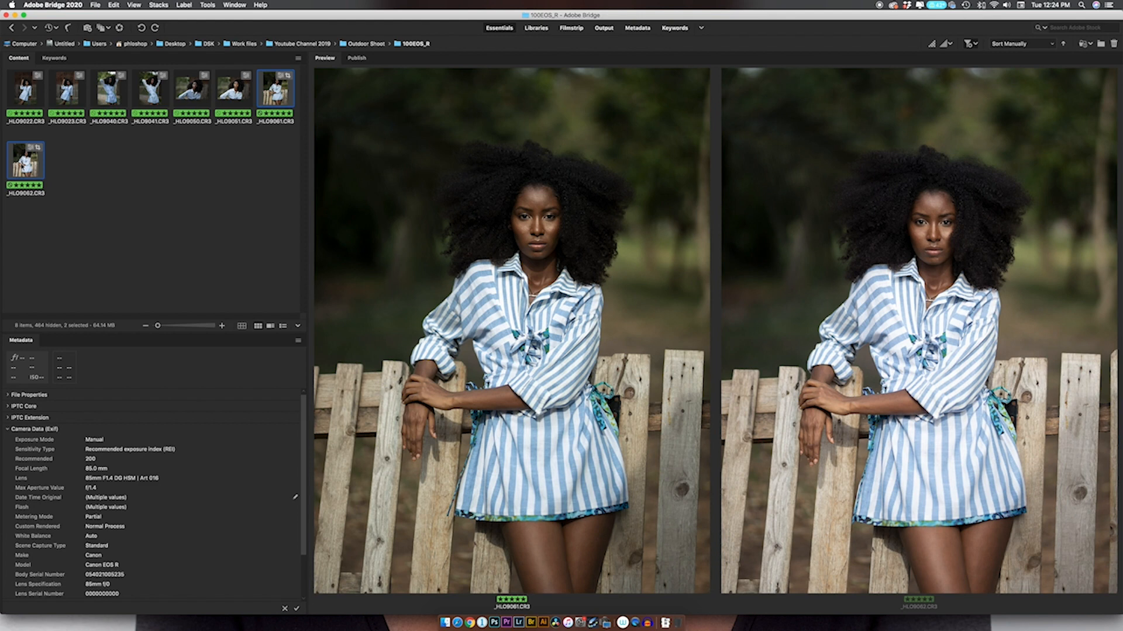
Compare the eye catchlights in _HLO9061.CR3 and _HLO9062.CR3 side by side with loupes at 400%, and close both loupes.
left_click(523, 217)
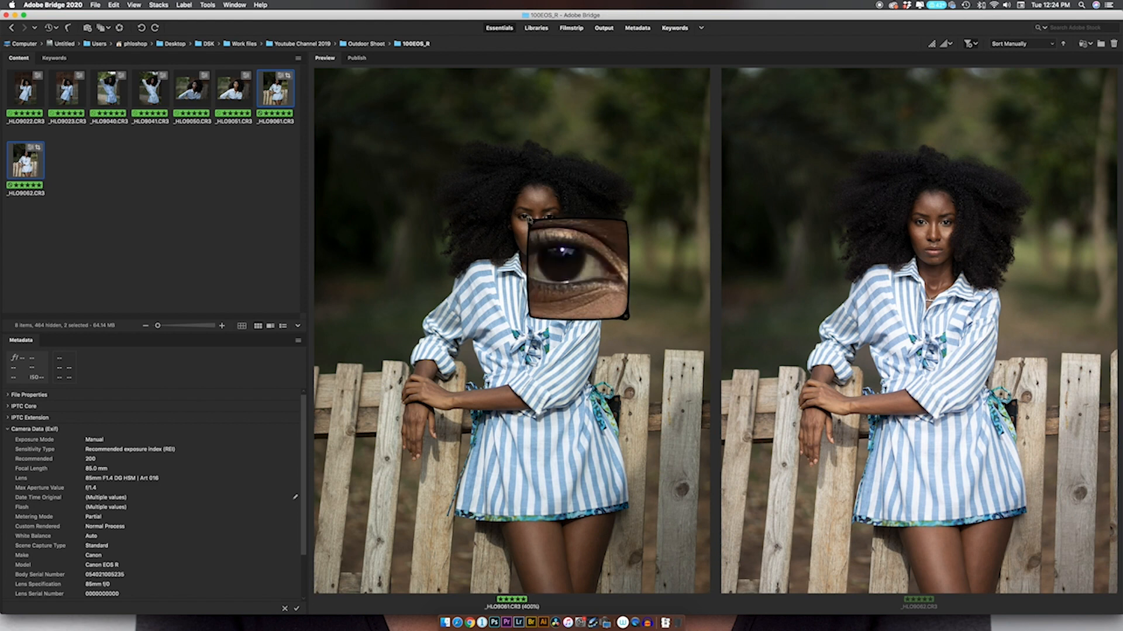
left_click(921, 225)
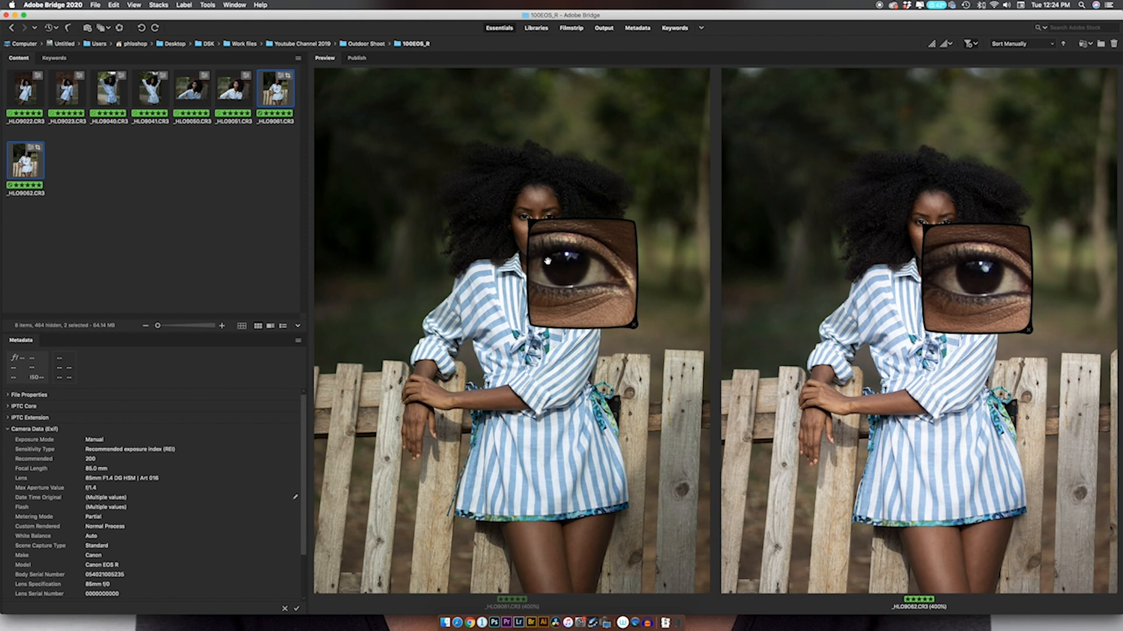
left_click(633, 326)
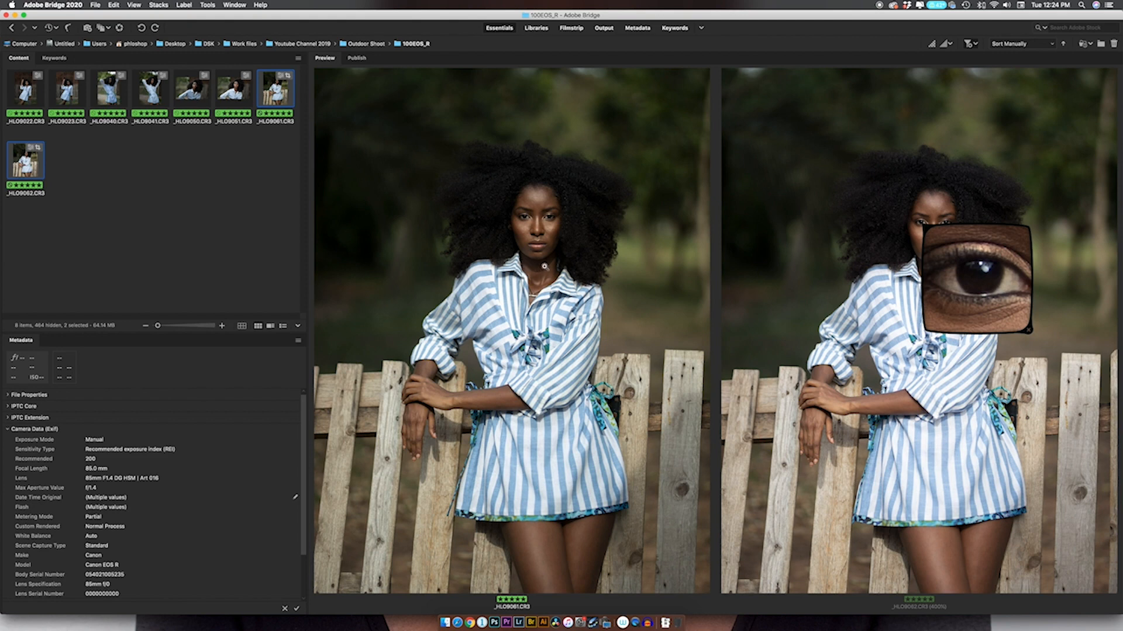
left_click(1029, 332)
left_click(1029, 331)
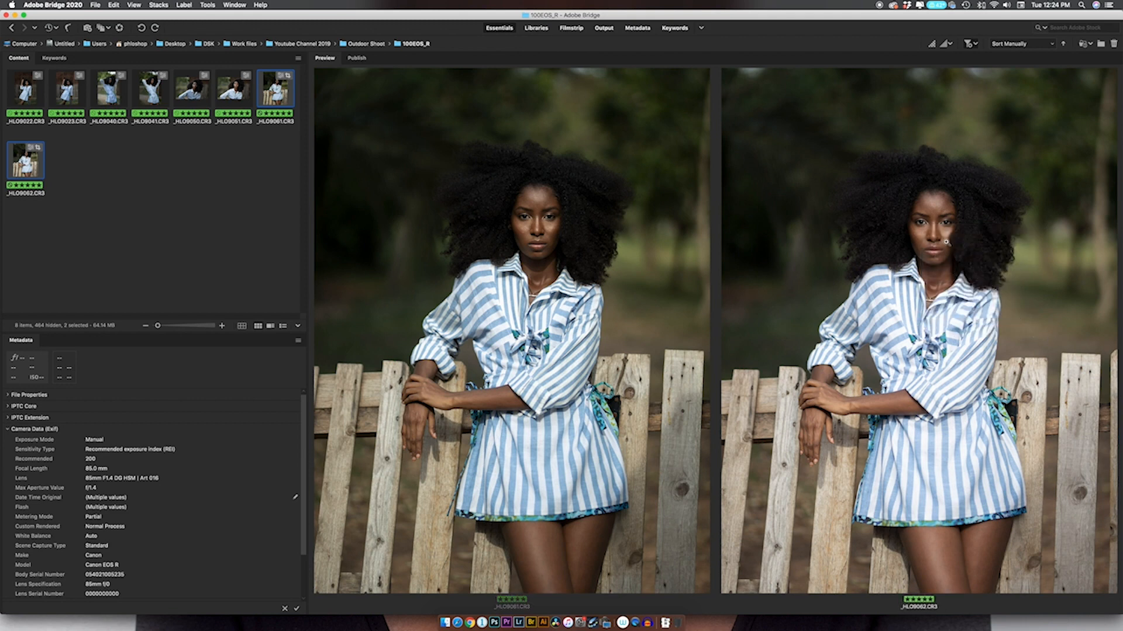